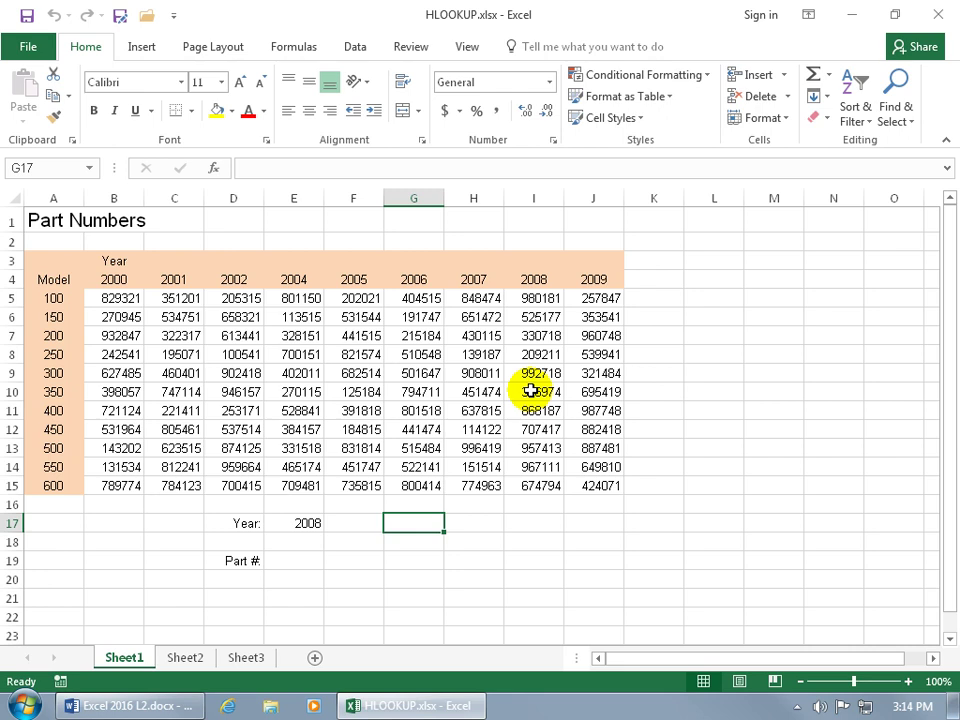
Step: Enter =HLOOKUP(E17,Data,2) in E19 to return model 100's 2008 part number, 980181
{"action": "left_click", "coordinate": [534, 354]}
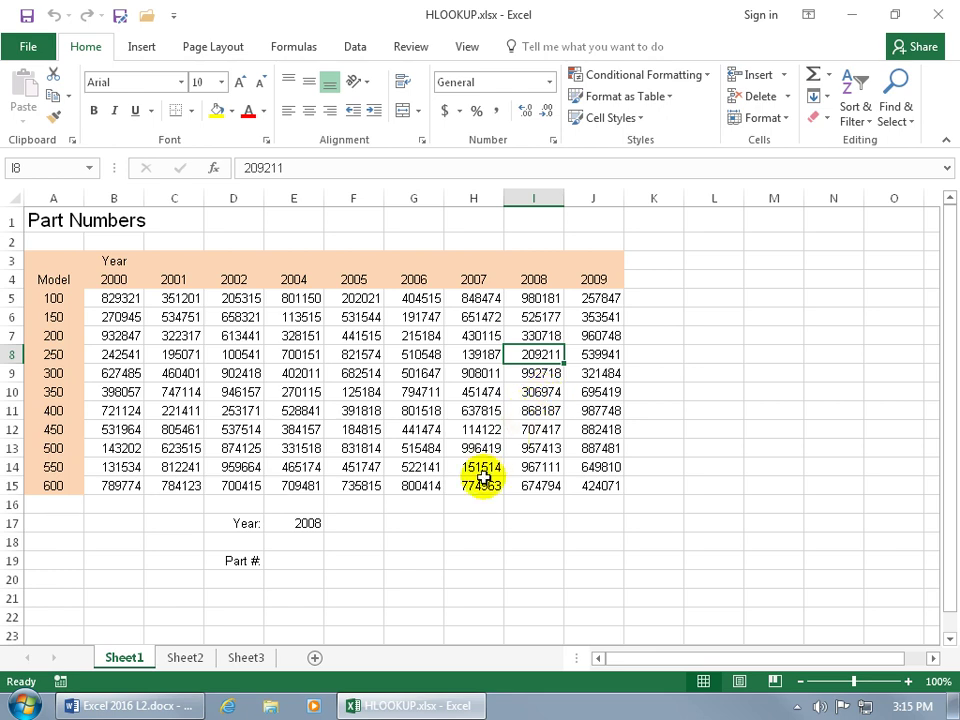
{"action": "left_click", "coordinate": [308, 523]}
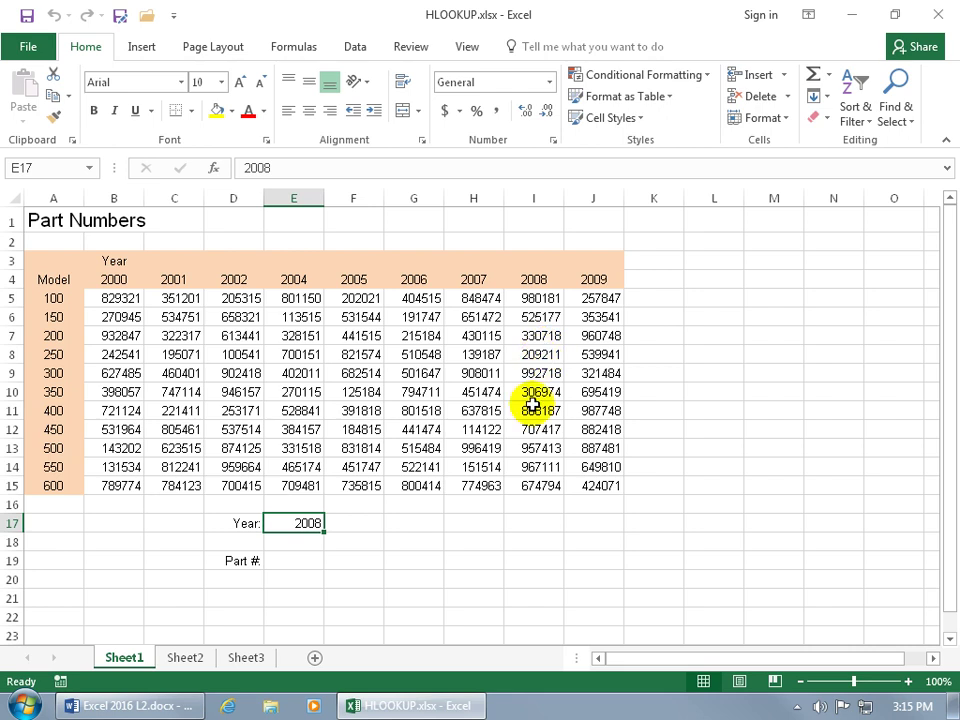
{"action": "left_click", "coordinate": [302, 560]}
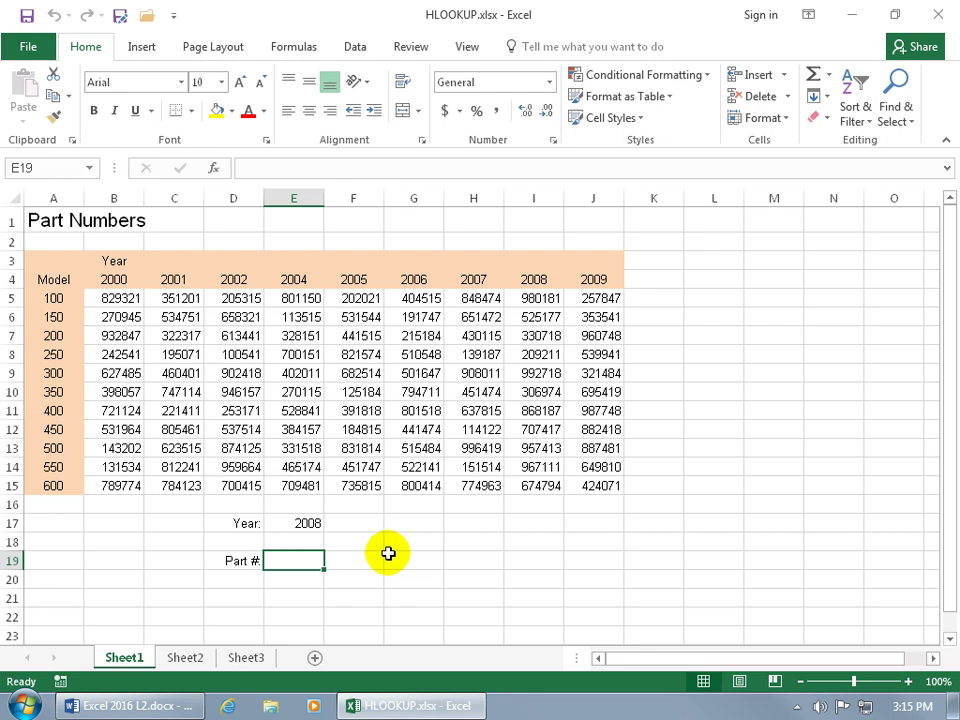
{"action": "type", "text": "=hl"}
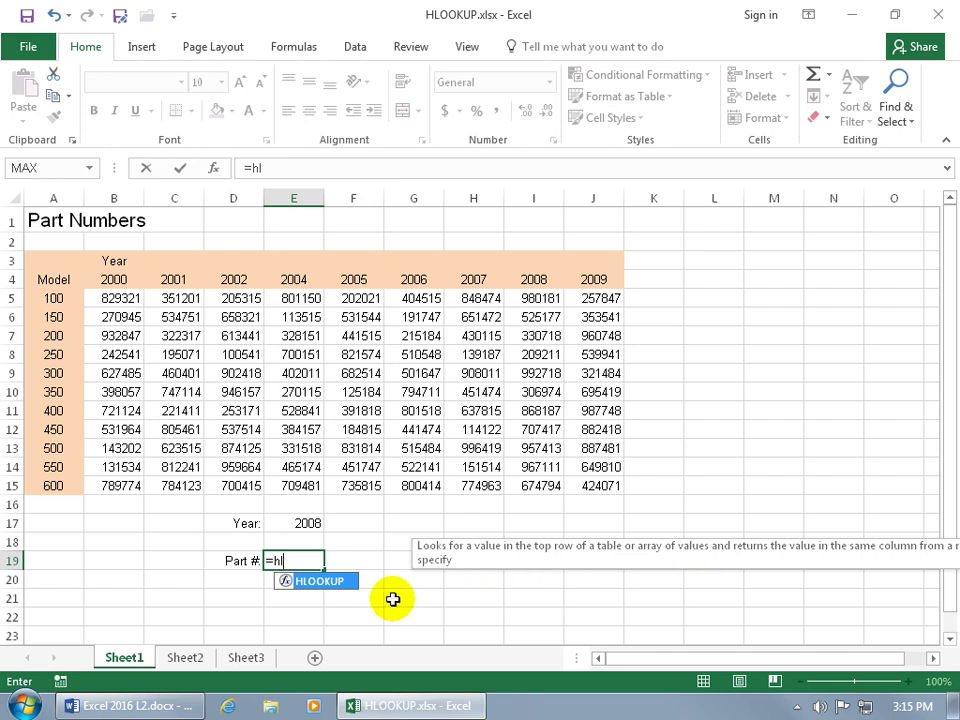
{"action": "key", "text": "Tab"}
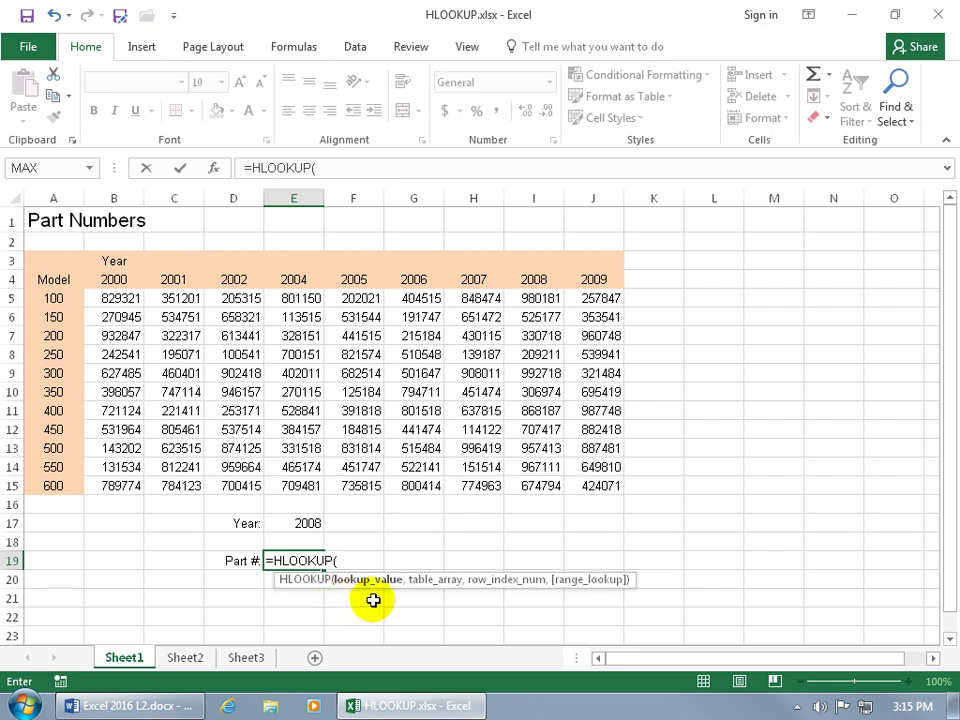
{"action": "left_click", "coordinate": [309, 522]}
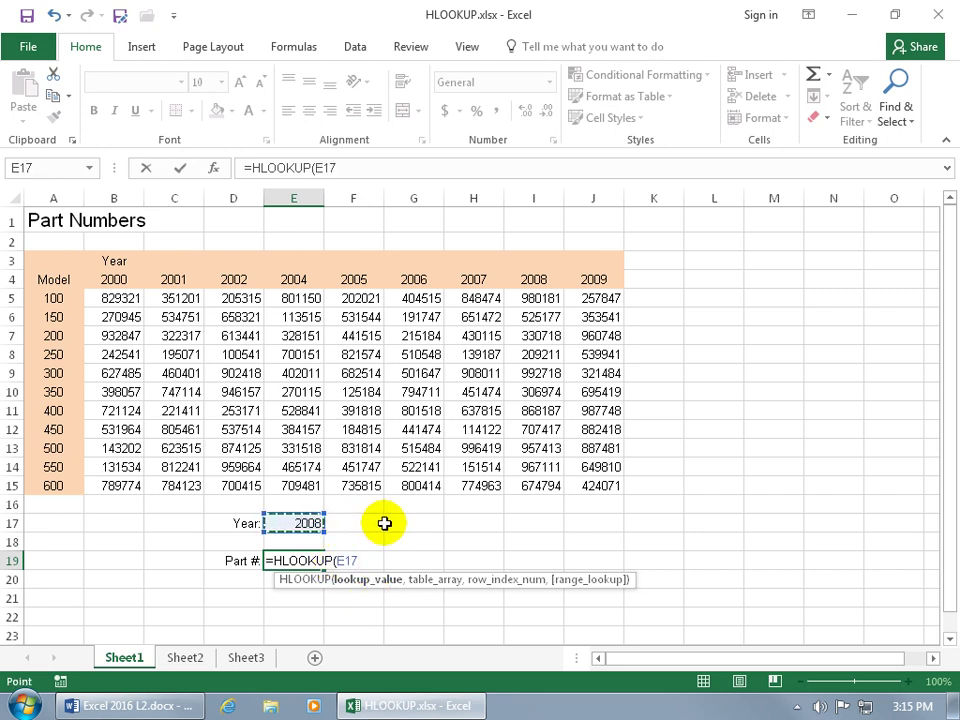
{"action": "type", "text": ","}
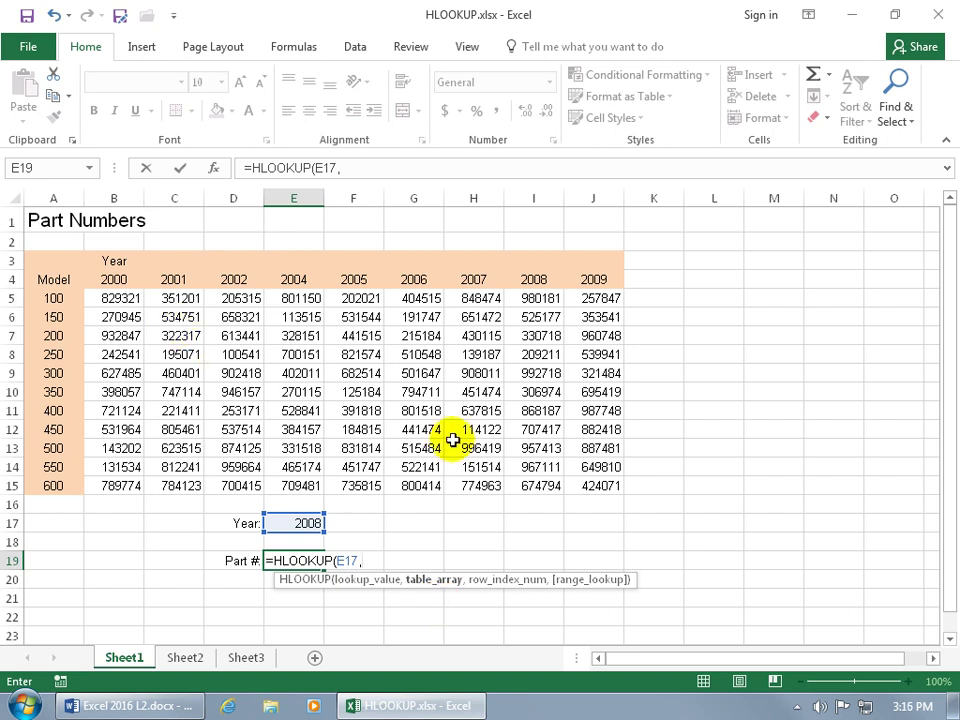
{"action": "type", "text": "d"}
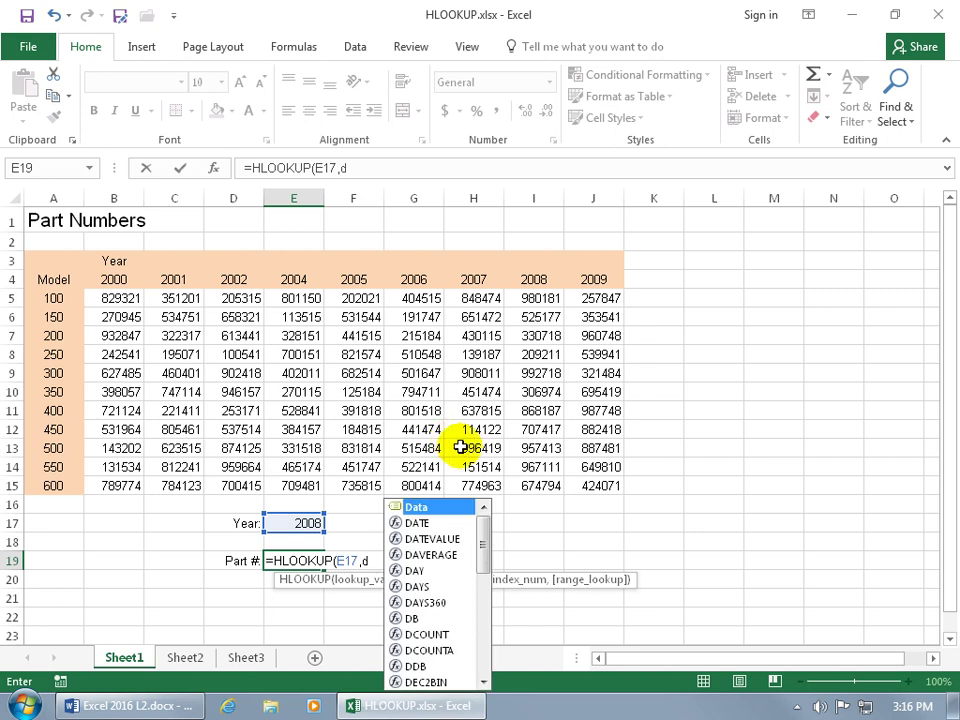
{"action": "double_click", "coordinate": [432, 509]}
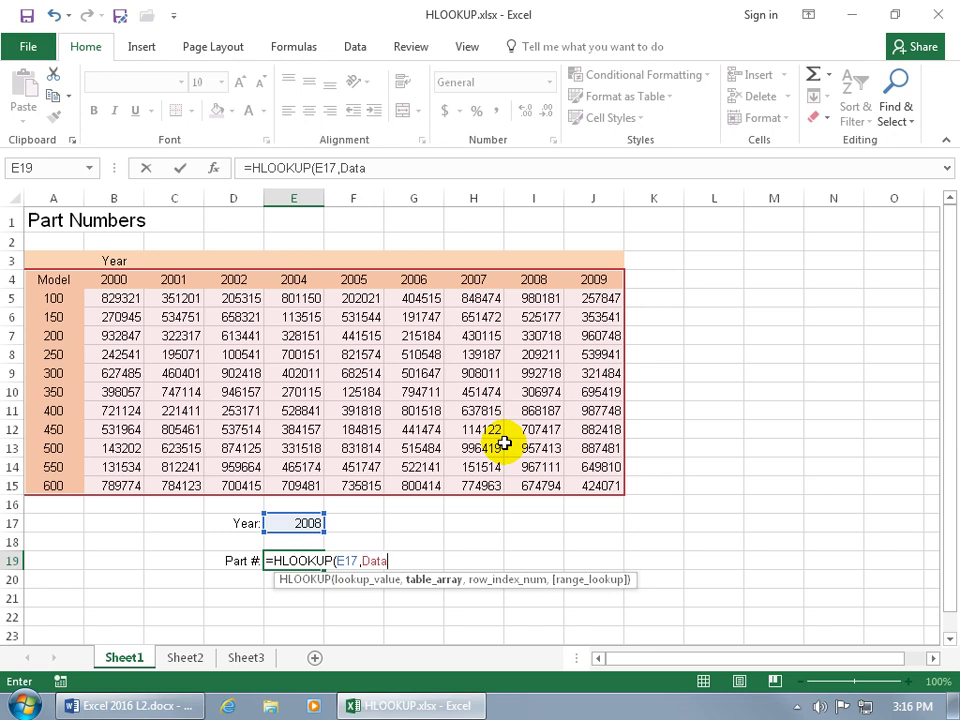
{"action": "type", "text": ","}
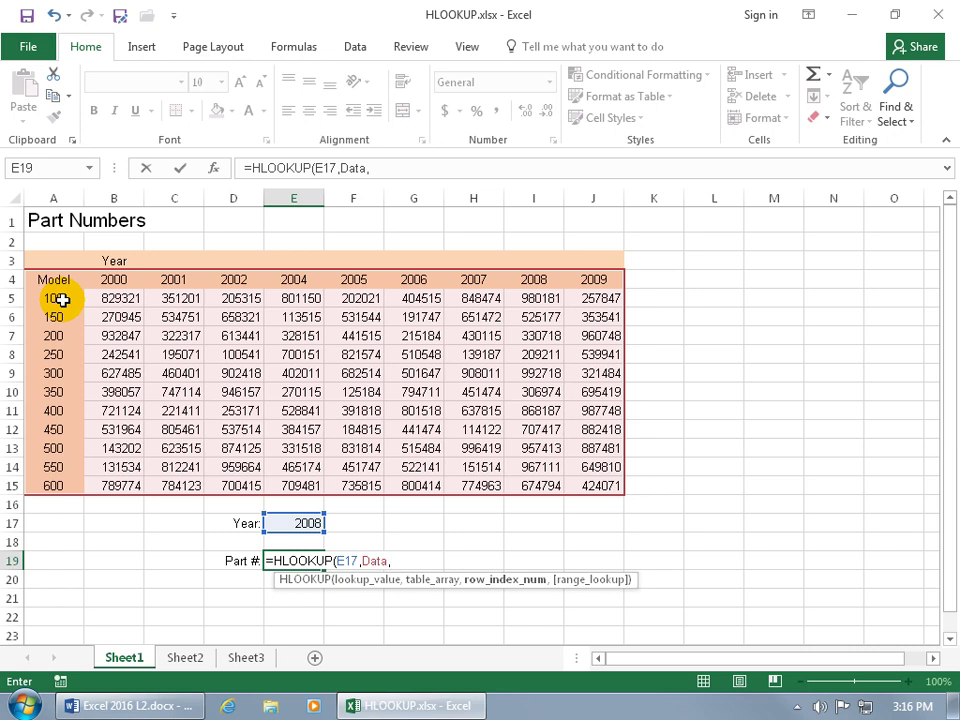
{"action": "type", "text": "2"}
{"action": "key", "text": "Return"}
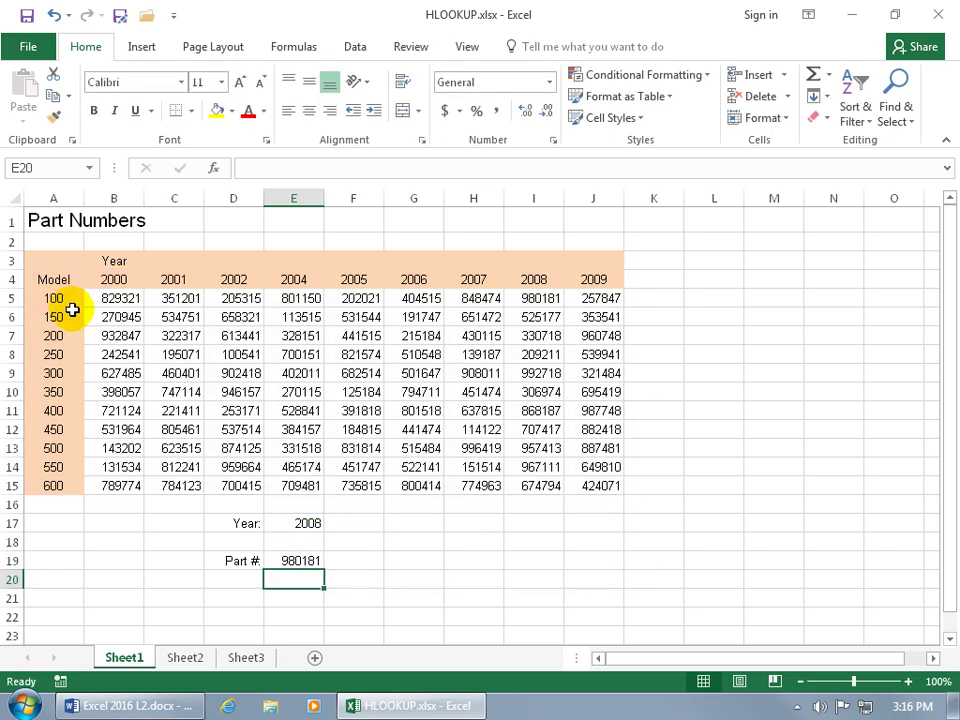
Step: Delete column H, the 2007 year column, from the part-number table
{"action": "left_click", "coordinate": [533, 298]}
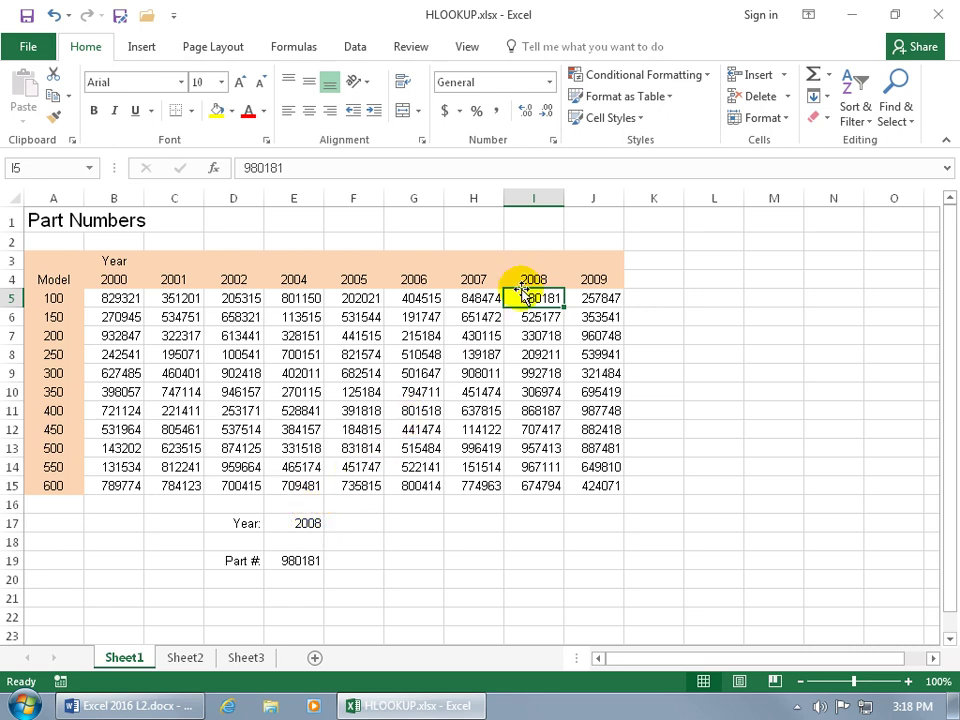
{"action": "right_click", "coordinate": [473, 199]}
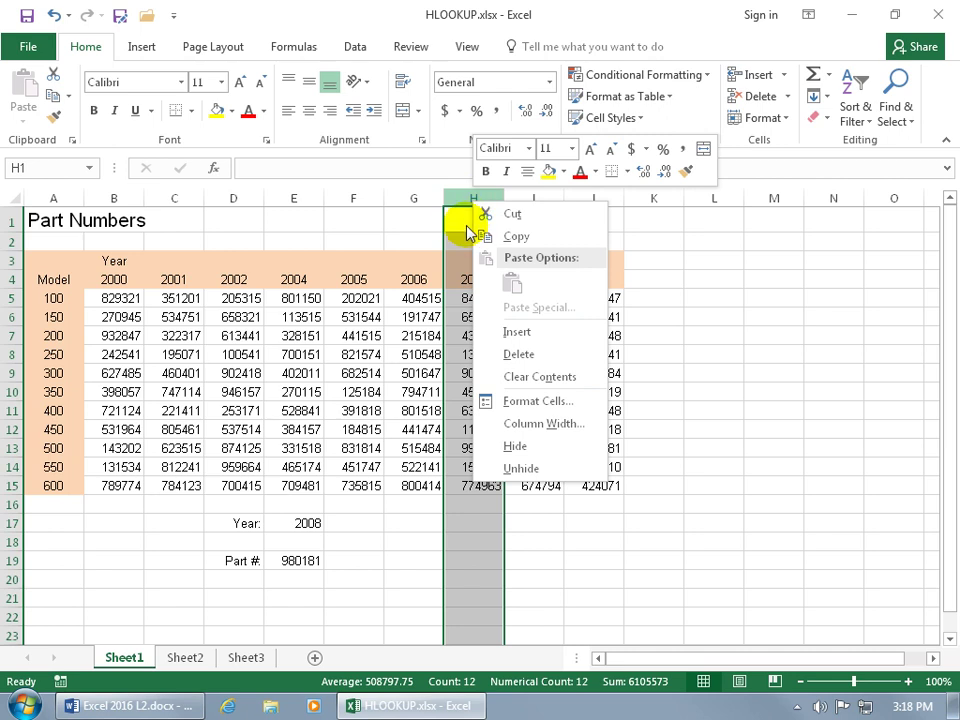
{"action": "left_click", "coordinate": [508, 353]}
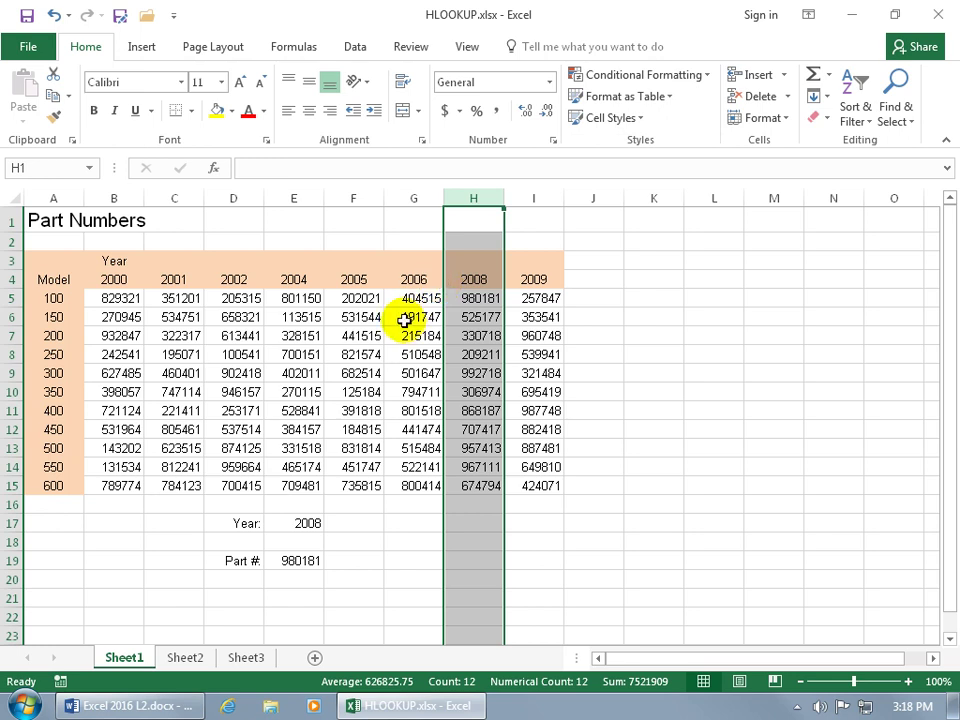
Step: Change the E17 year to 2007, so Part # falls back to the 2006 value 404515
{"action": "left_click", "coordinate": [305, 522]}
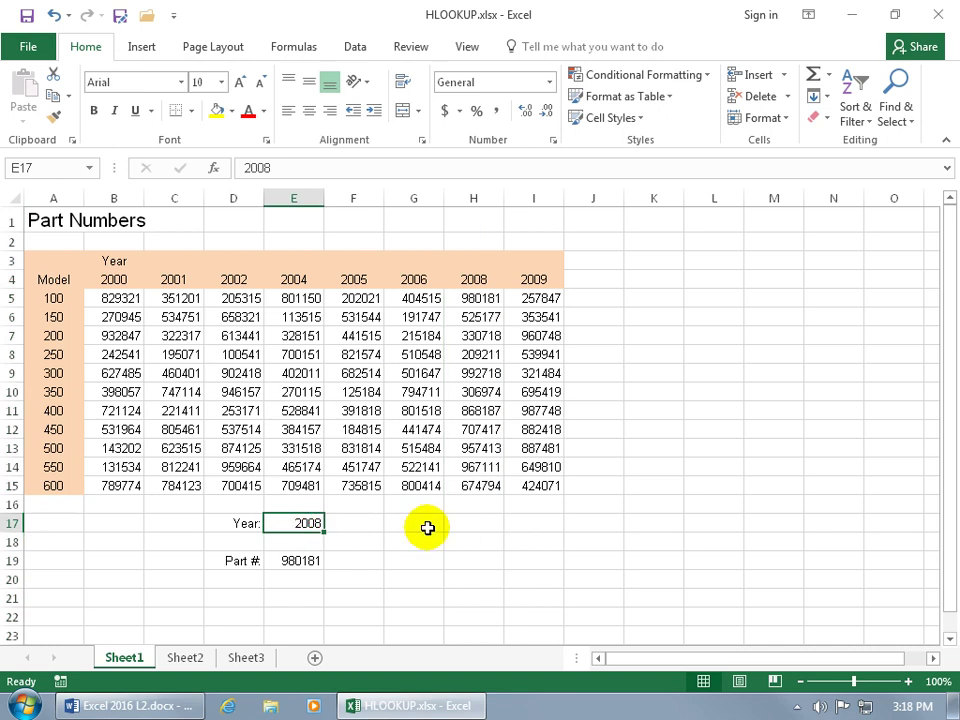
{"action": "type", "text": "2007"}
{"action": "key", "text": "Return"}
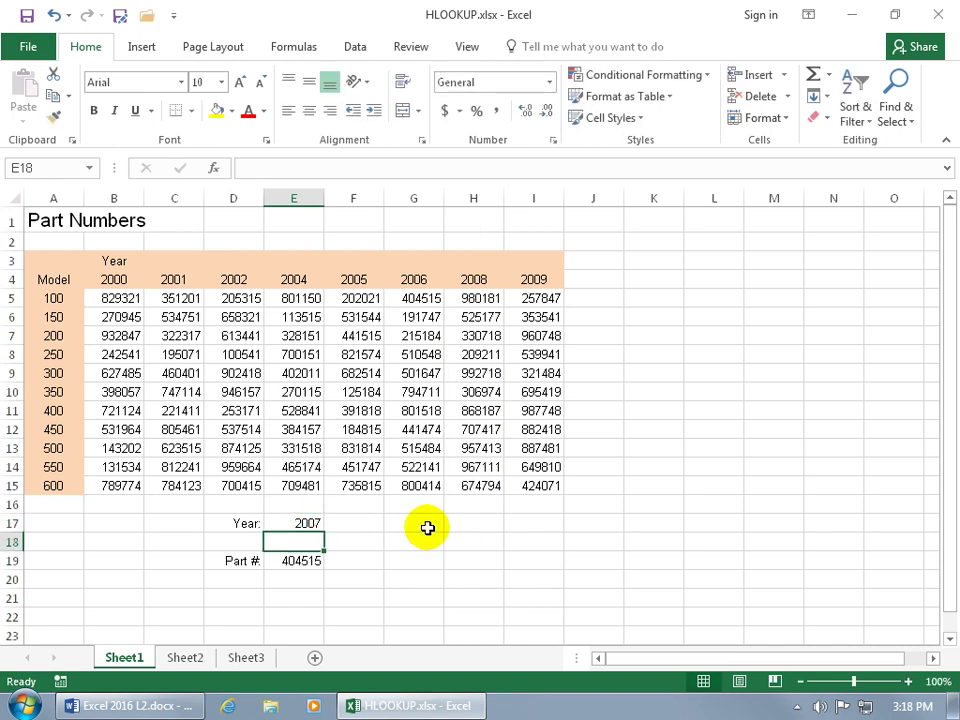
{"action": "left_click", "coordinate": [424, 298]}
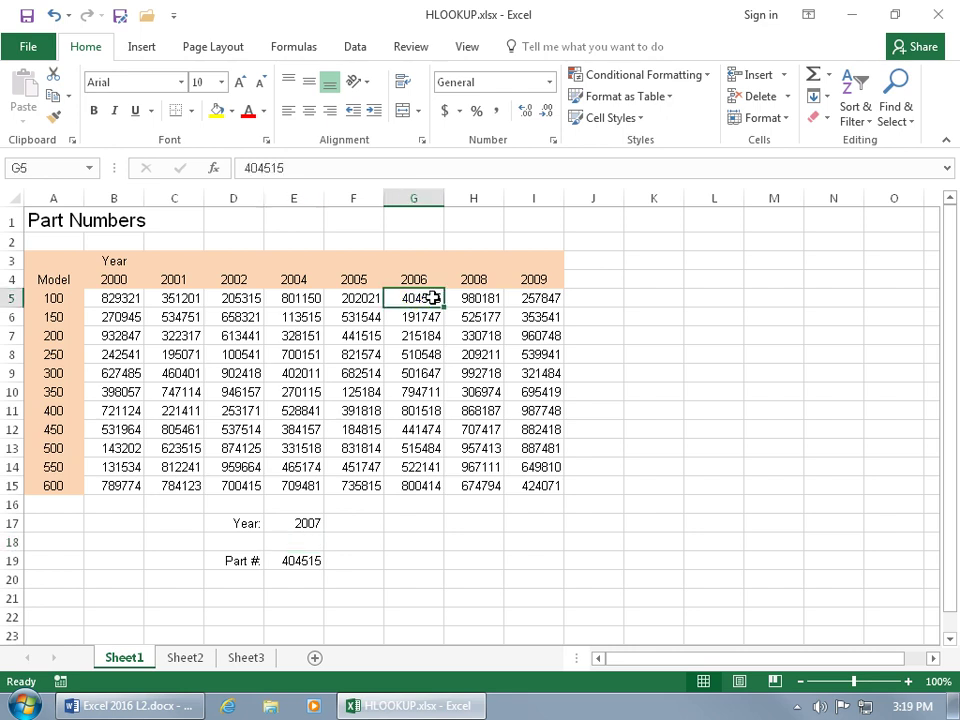
{"action": "double_click", "coordinate": [315, 562]}
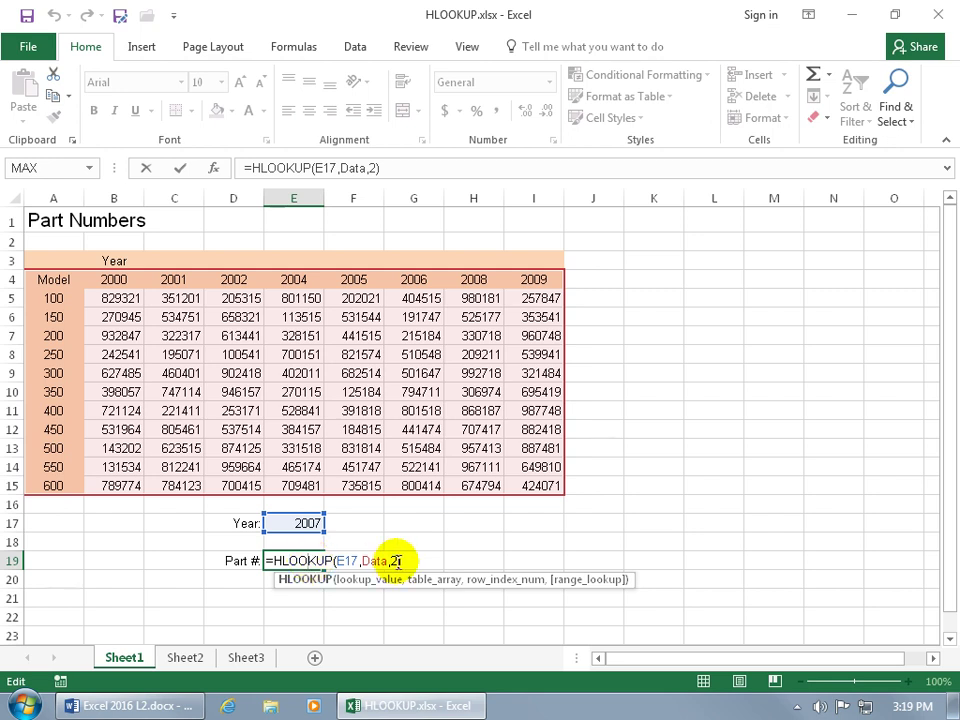
Step: Add FALSE as the exact-match argument to E19's HLOOKUP, so 2007 returns #N/A
{"action": "left_click", "coordinate": [396, 561]}
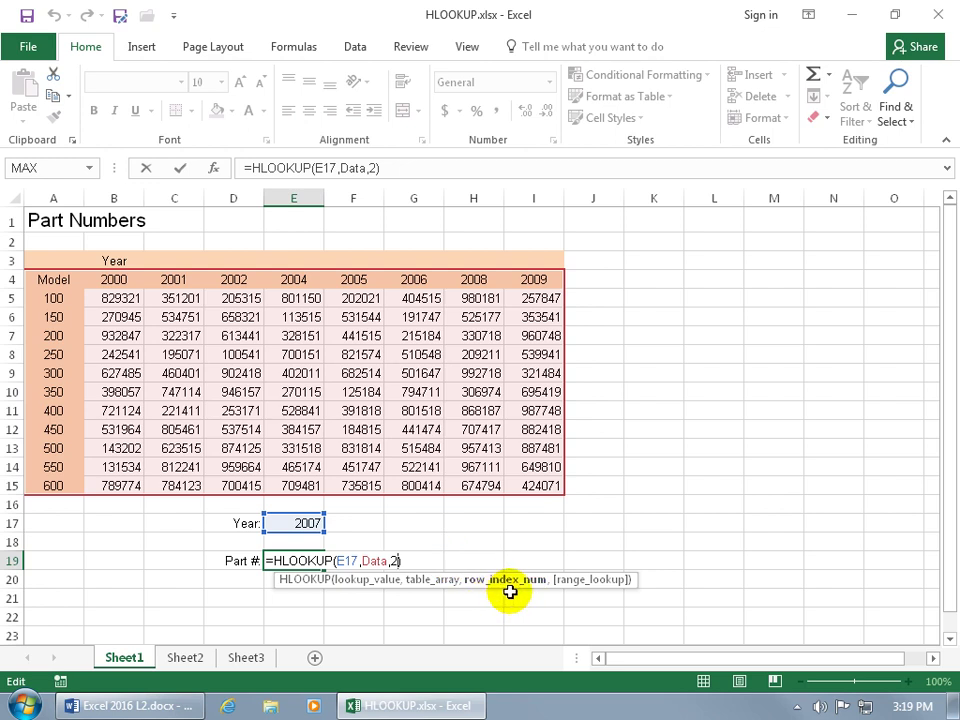
{"action": "type", "text": ","}
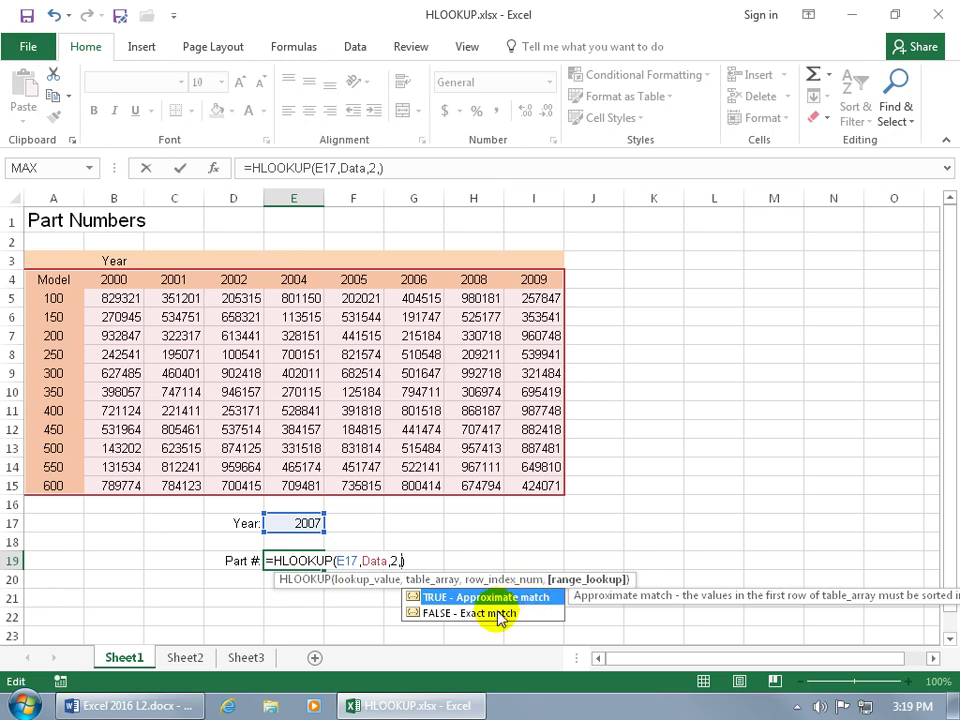
{"action": "double_click", "coordinate": [497, 613]}
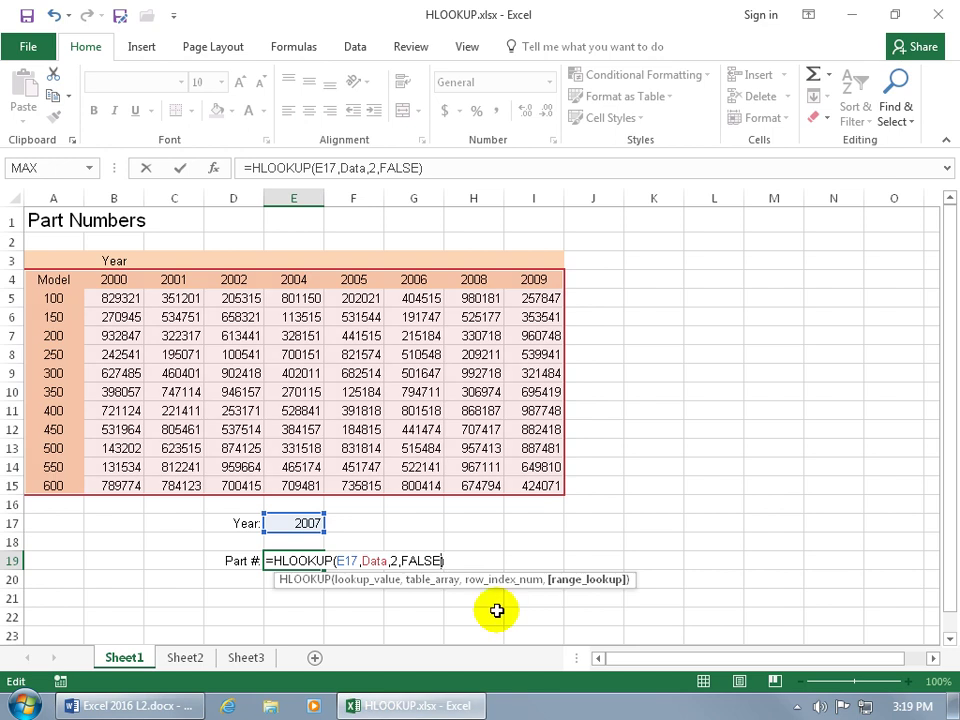
{"action": "key", "text": "Return"}
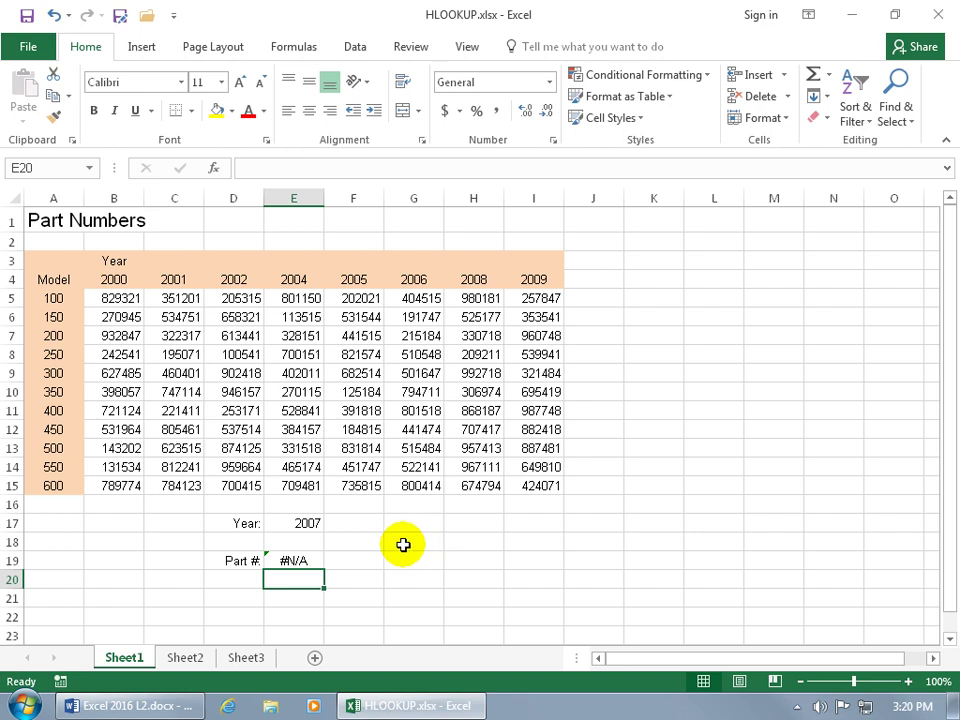
Step: Replace the E4 year heading and the E17 lookup year with 'red'
{"action": "left_click", "coordinate": [293, 279]}
{"action": "type", "text": "red"}
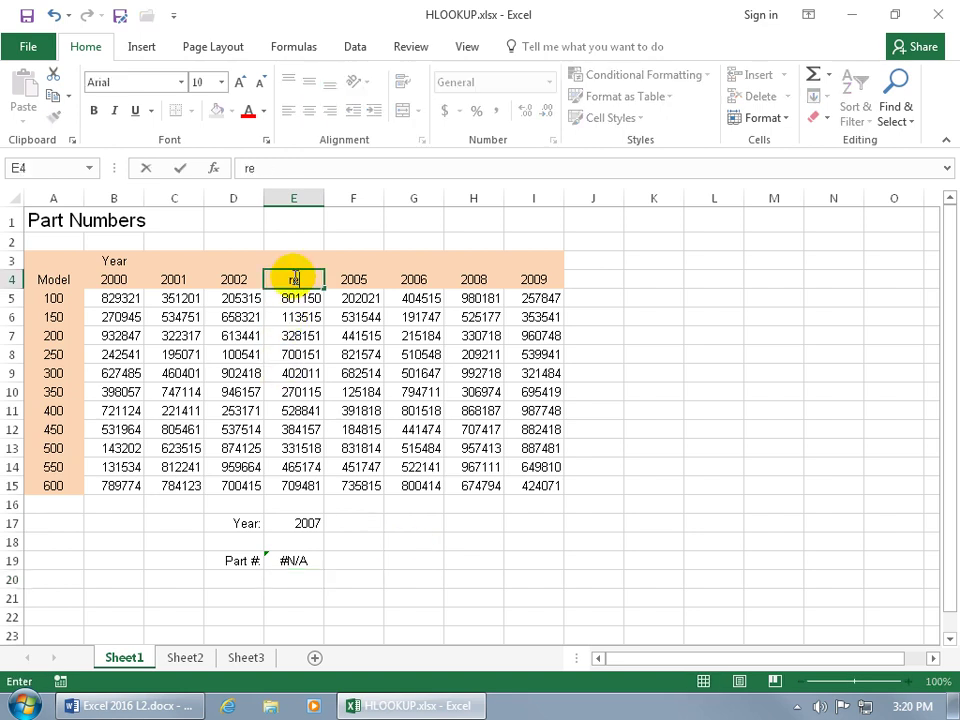
{"action": "key", "text": "Return"}
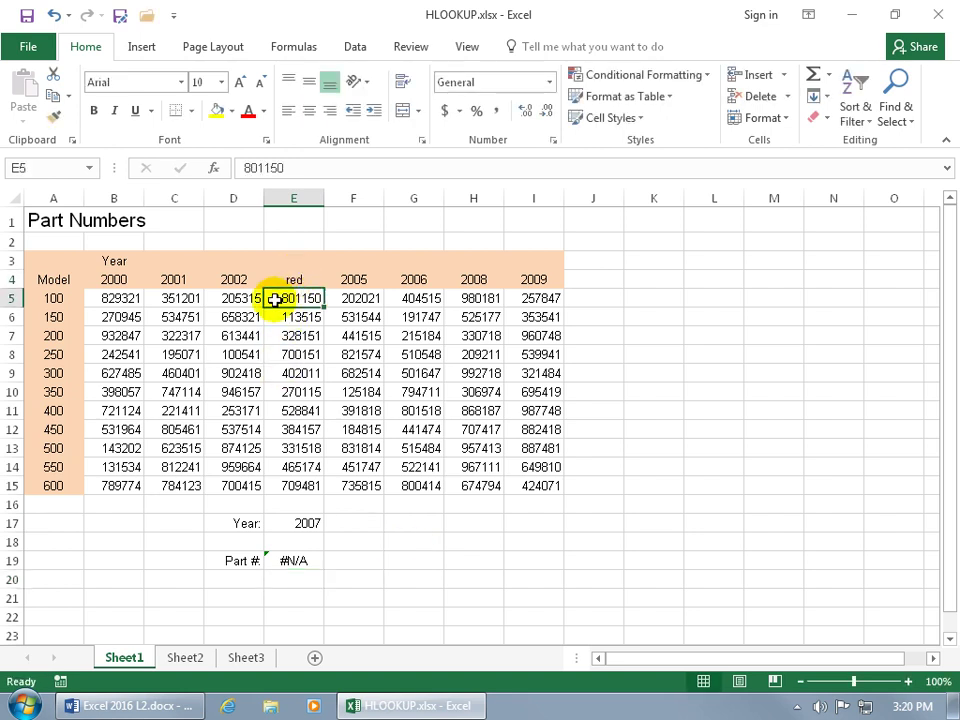
{"action": "left_click", "coordinate": [312, 523]}
{"action": "type", "text": "red"}
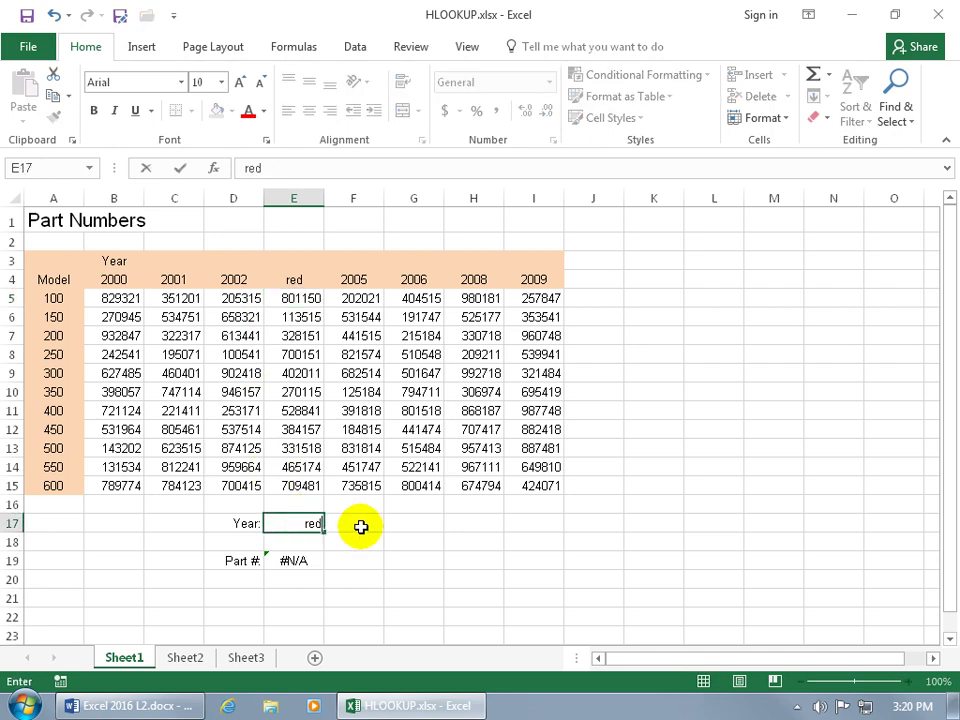
{"action": "key", "text": "Return"}
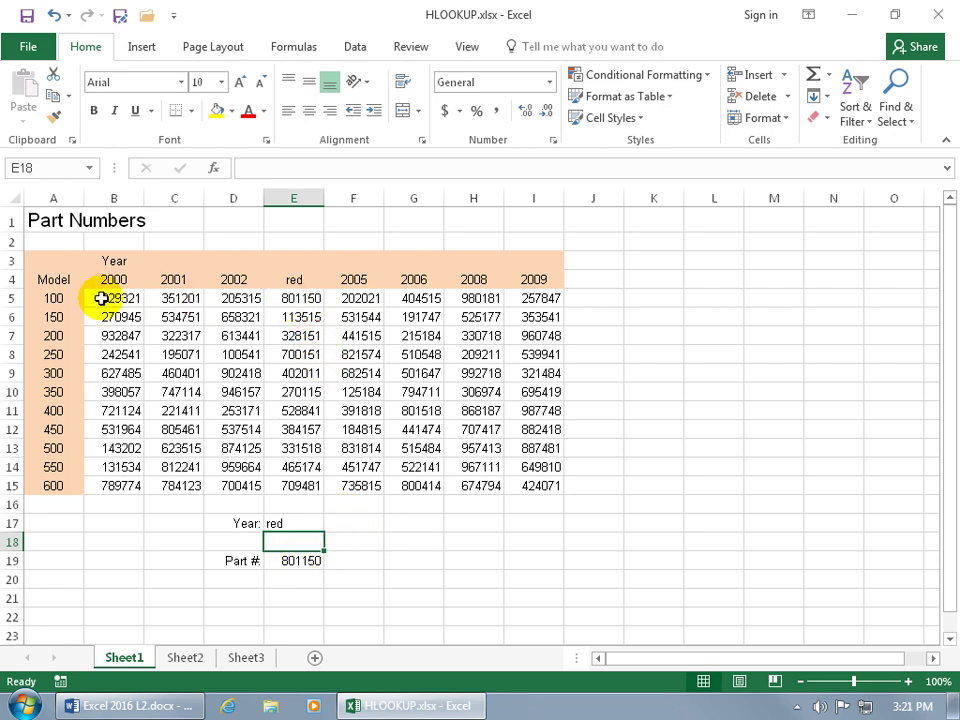
Step: Remove ',FALSE' so E19 reads =HLOOKUP(E17,Data,2), returning 801150
{"action": "left_click", "coordinate": [302, 298]}
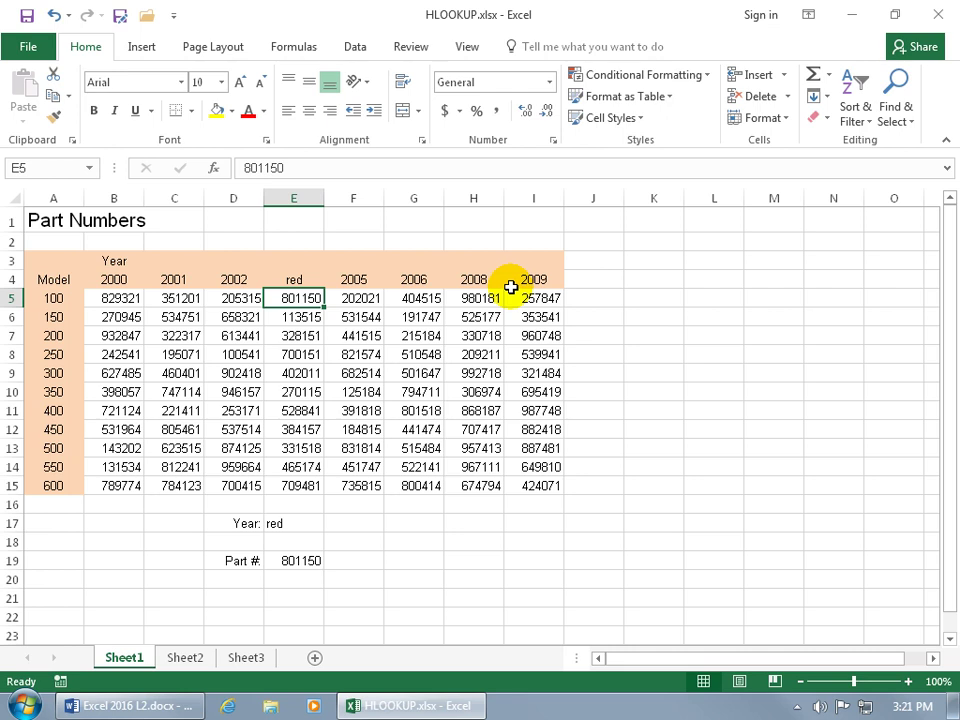
{"action": "double_click", "coordinate": [302, 561]}
{"action": "left_click", "coordinate": [398, 561]}
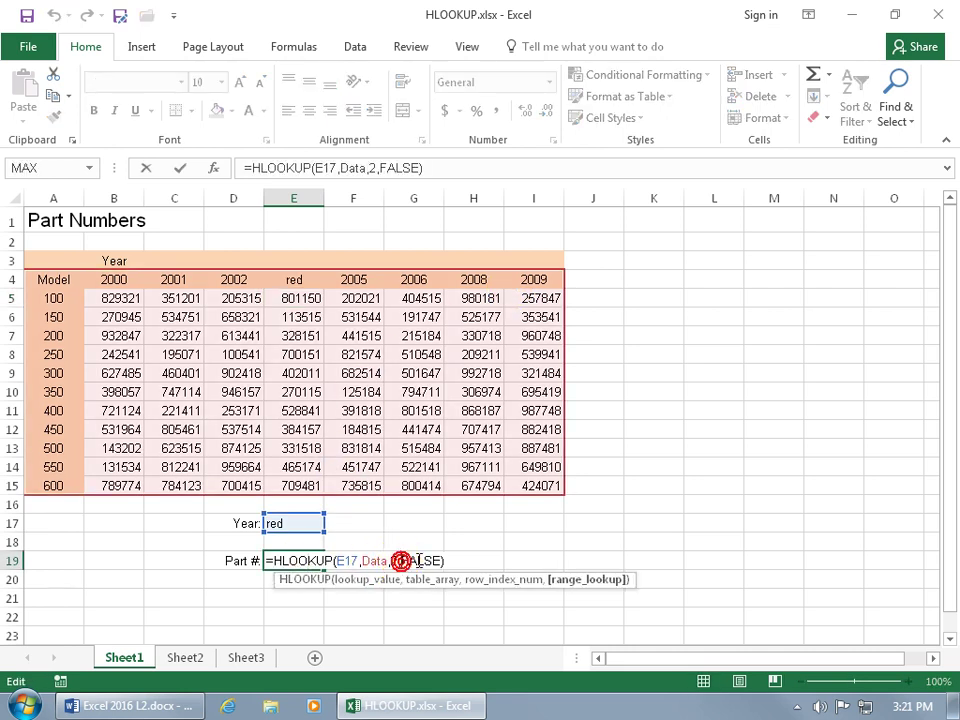
{"action": "key", "text": "Delete"}
{"action": "key", "text": "Delete"}
{"action": "key", "text": "Delete"}
{"action": "key", "text": "Delete"}
{"action": "key", "text": "Delete"}
{"action": "key", "text": "BackSpace"}
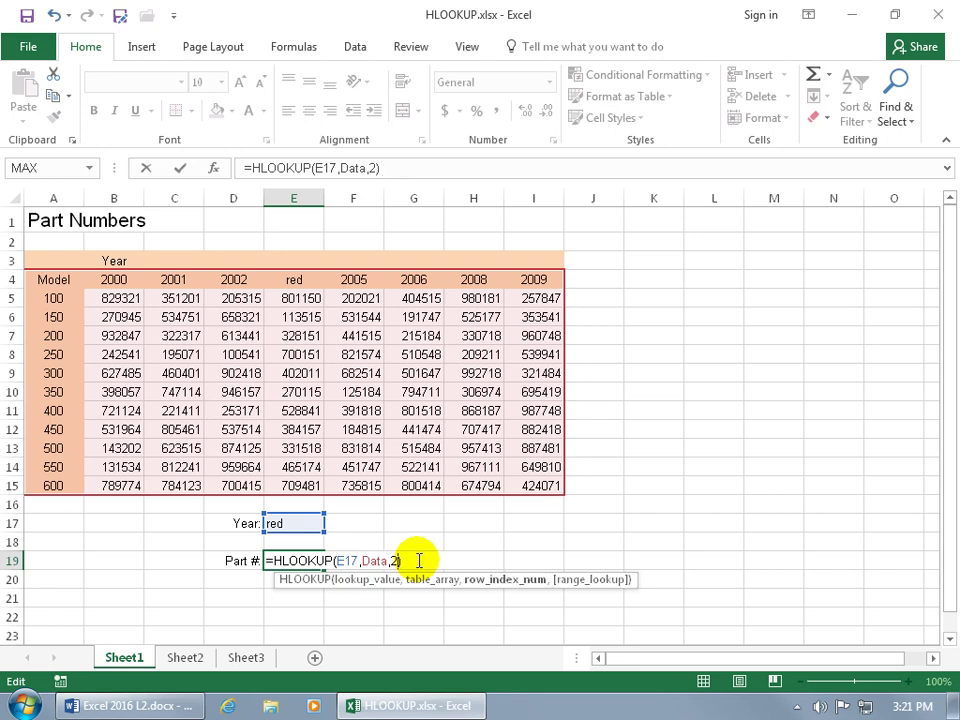
{"action": "key", "text": "Return"}
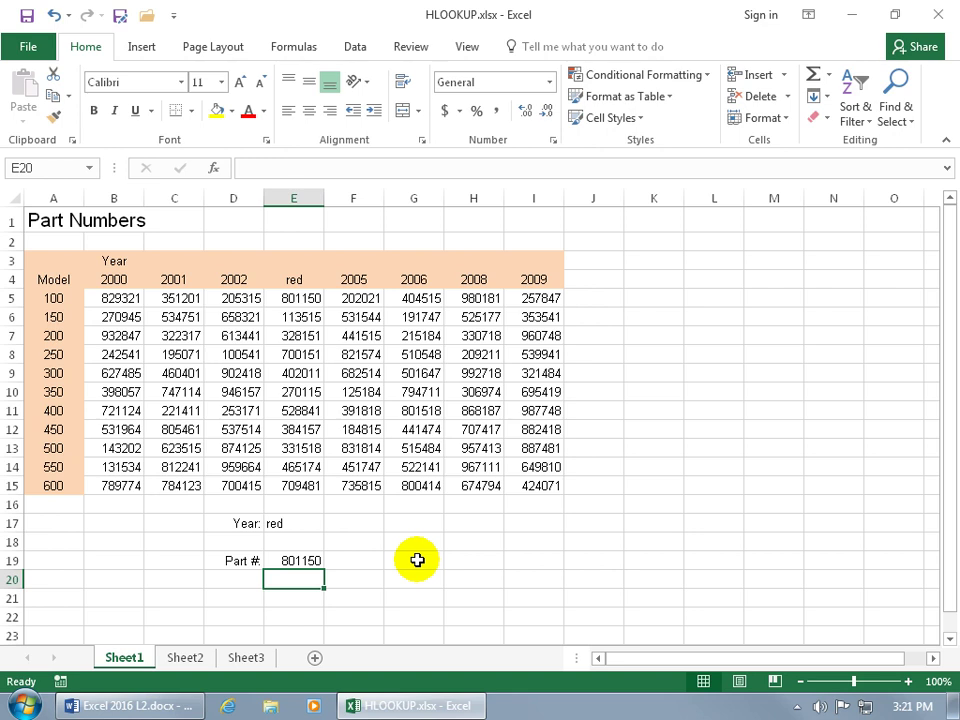
{"action": "left_click", "coordinate": [304, 523]}
{"action": "left_click", "coordinate": [300, 281]}
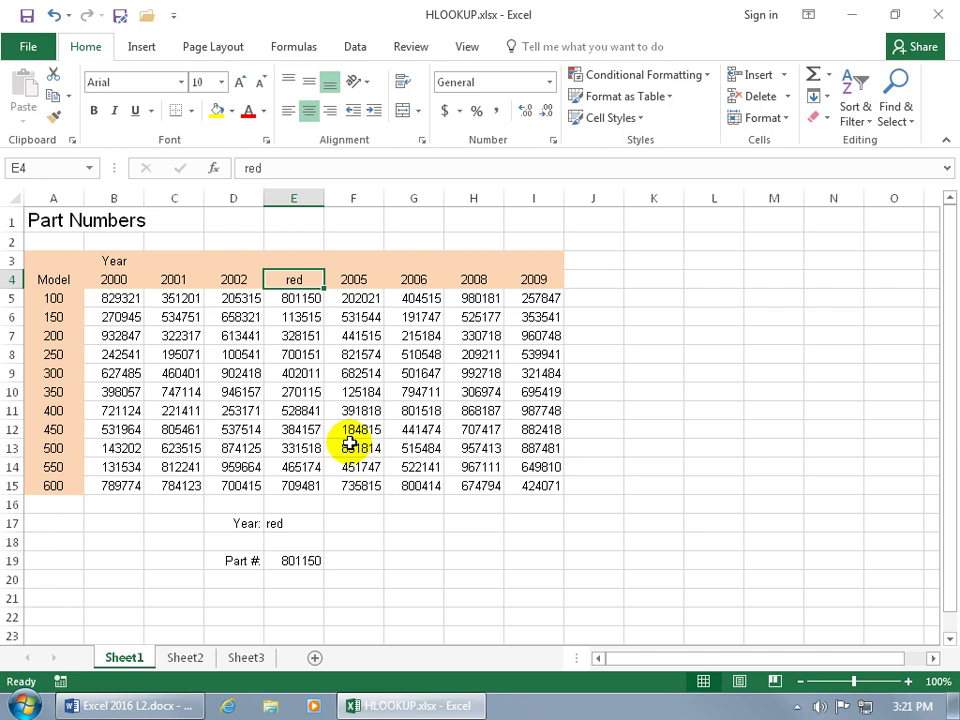
Step: Undo the test edits, restoring the 2004 header and the deleted 2007 column
{"action": "left_click", "coordinate": [311, 524]}
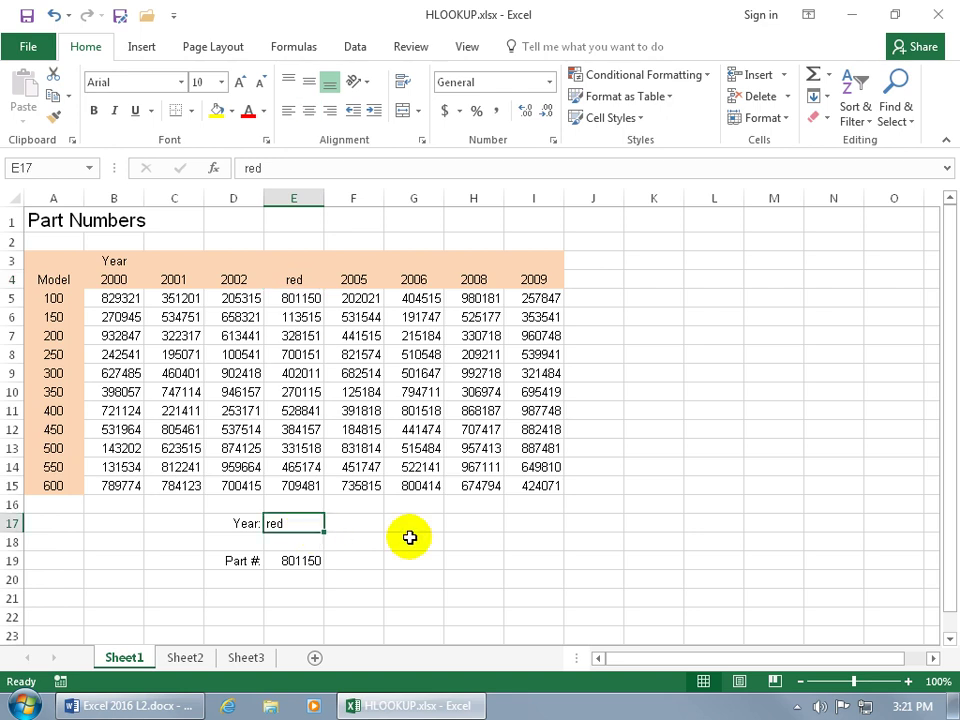
{"action": "left_click", "coordinate": [53, 15]}
{"action": "left_click", "coordinate": [53, 15]}
{"action": "left_click", "coordinate": [53, 15]}
{"action": "left_click", "coordinate": [53, 15]}
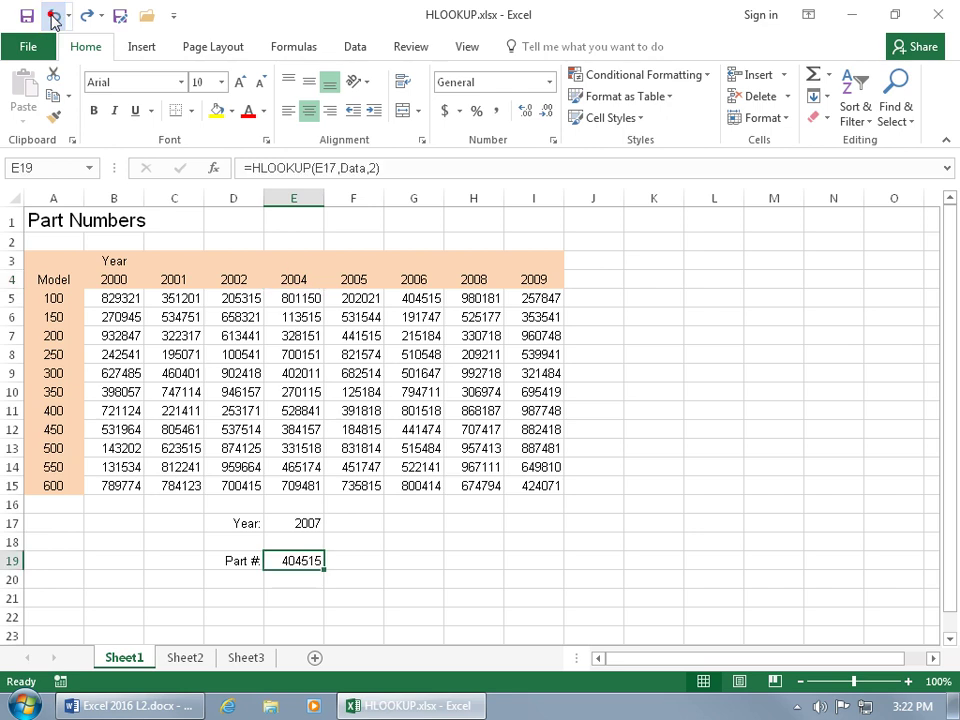
{"action": "left_click", "coordinate": [53, 15]}
{"action": "left_click", "coordinate": [53, 15]}
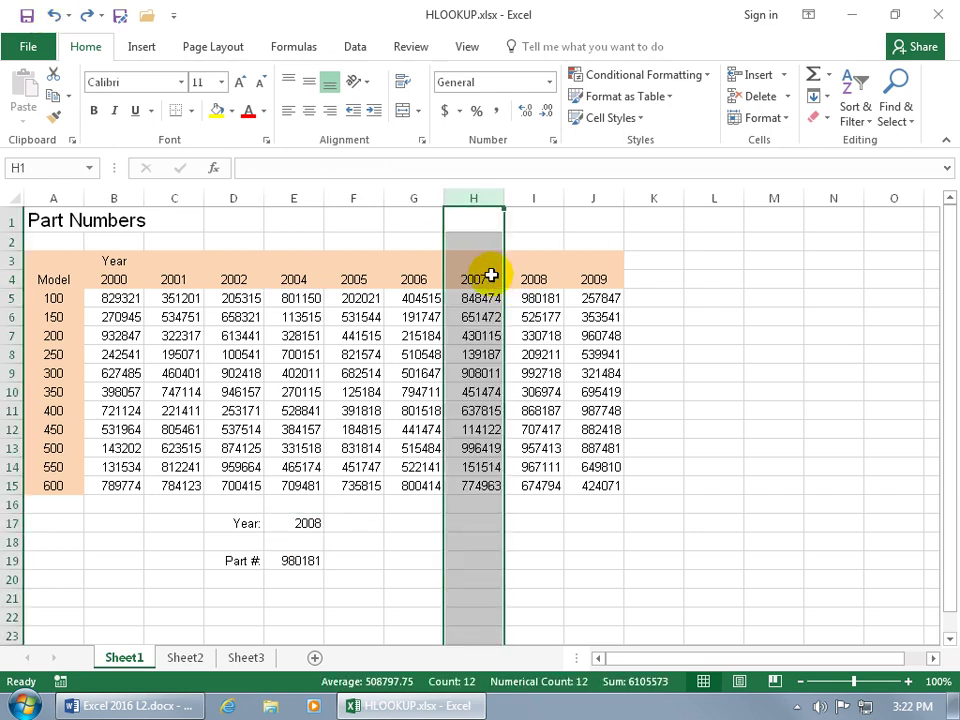
Step: Set the E17 lookup year to 2004, with Part # returning 801150
{"action": "left_click", "coordinate": [308, 522]}
{"action": "type", "text": "2004"}
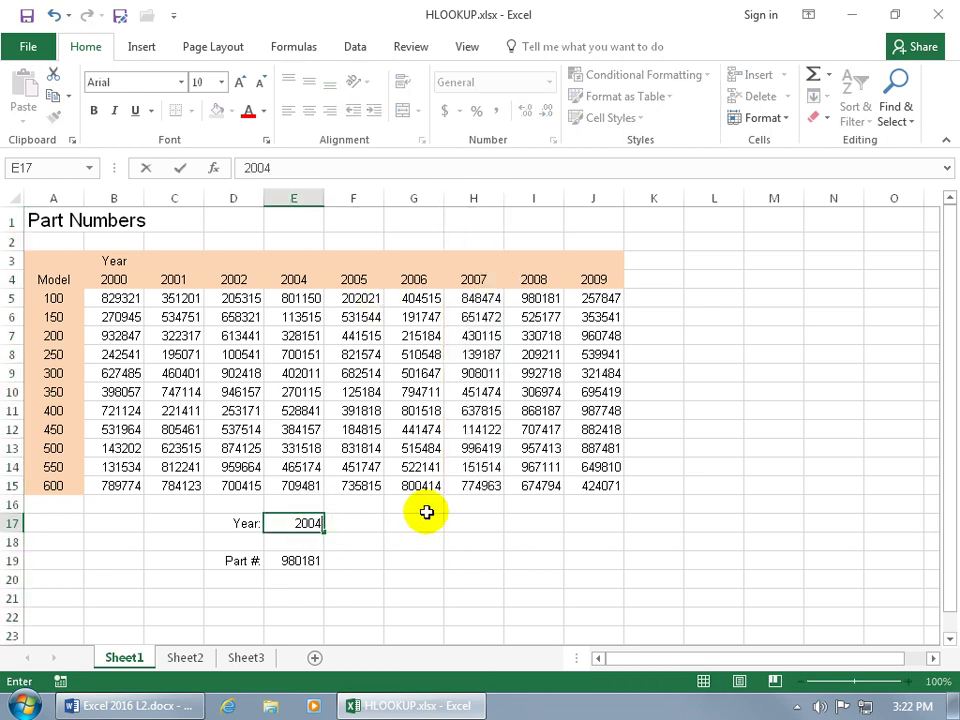
{"action": "key", "text": "Return"}
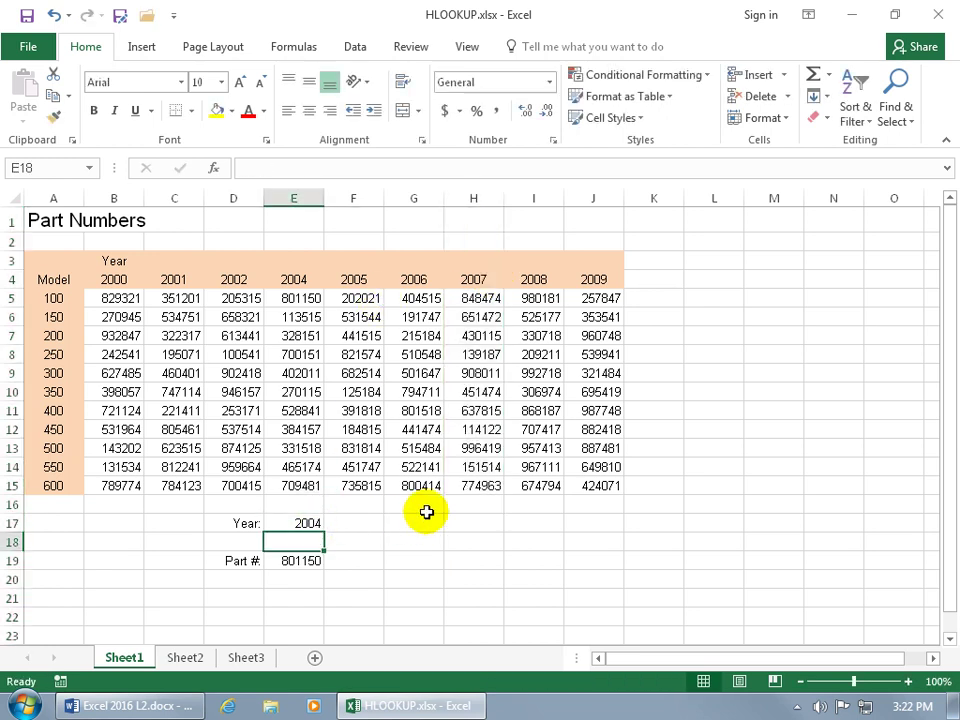
{"action": "left_click", "coordinate": [311, 298]}
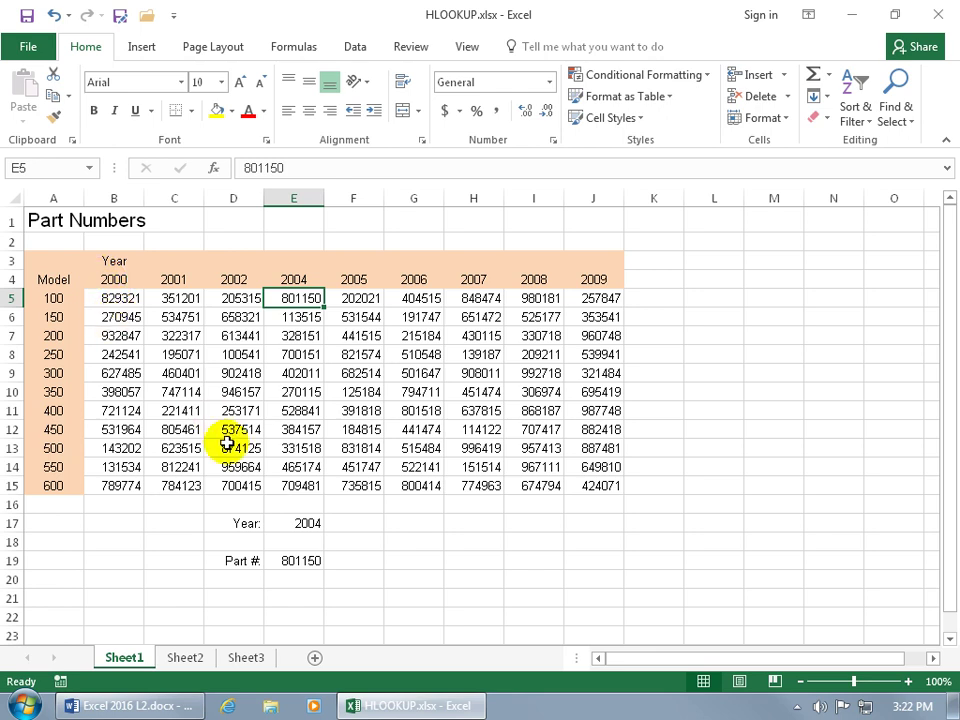
Step: Change E19's row index from 2 to 3, returning model 150's 2004 part number 113515
{"action": "double_click", "coordinate": [293, 561]}
{"action": "double_click", "coordinate": [394, 561]}
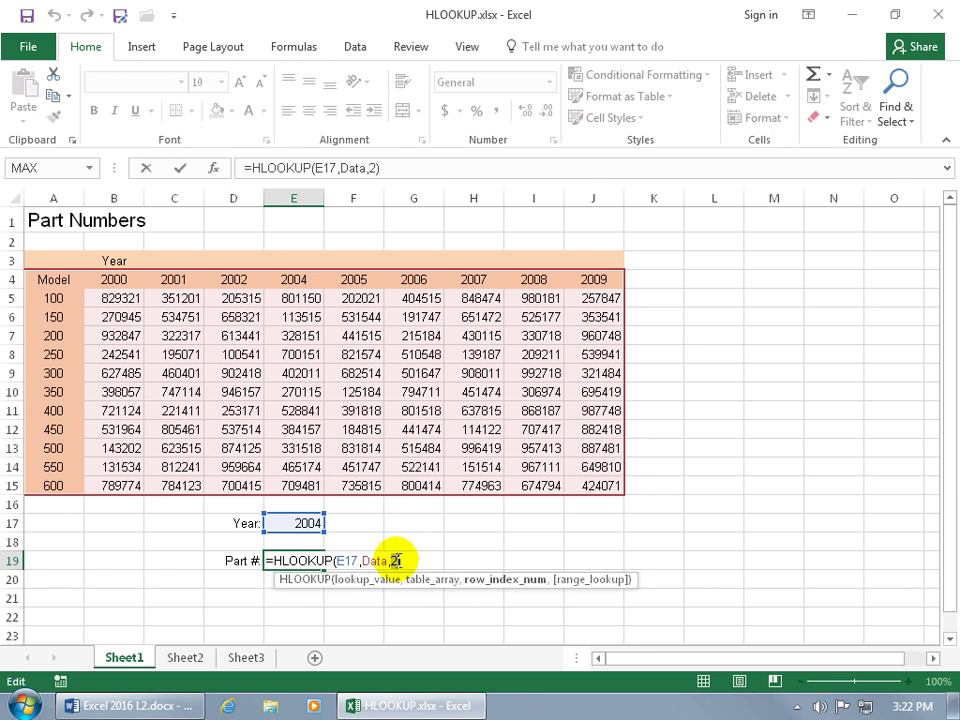
{"action": "type", "text": "3"}
{"action": "key", "text": "Return"}
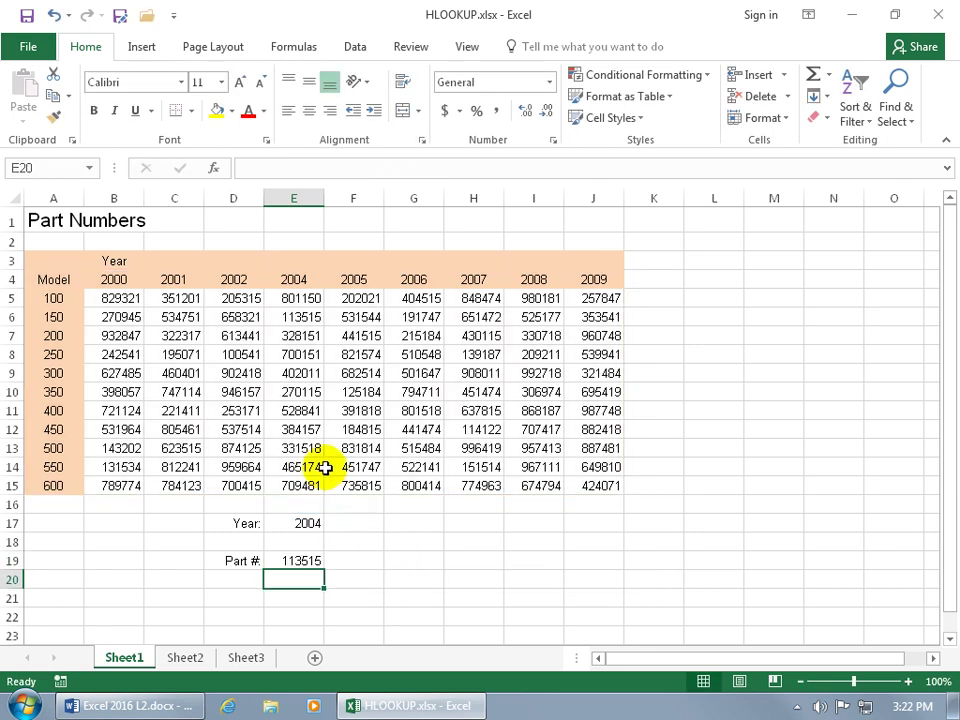
{"action": "left_click", "coordinate": [310, 317]}
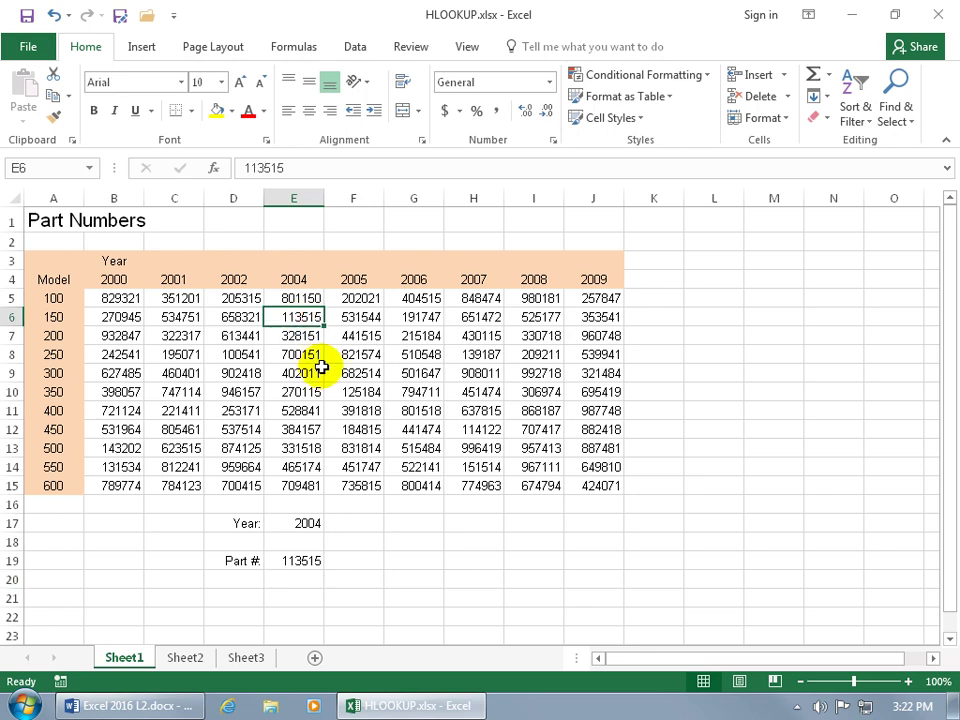
Step: Enter models 150, 200 and 250 in D19:D21
{"action": "left_click", "coordinate": [248, 560]}
{"action": "type", "text": "150"}
{"action": "key", "text": "Return"}
{"action": "type", "text": "200"}
{"action": "key", "text": "Return"}
{"action": "type", "text": "250"}
{"action": "key", "text": "Return"}
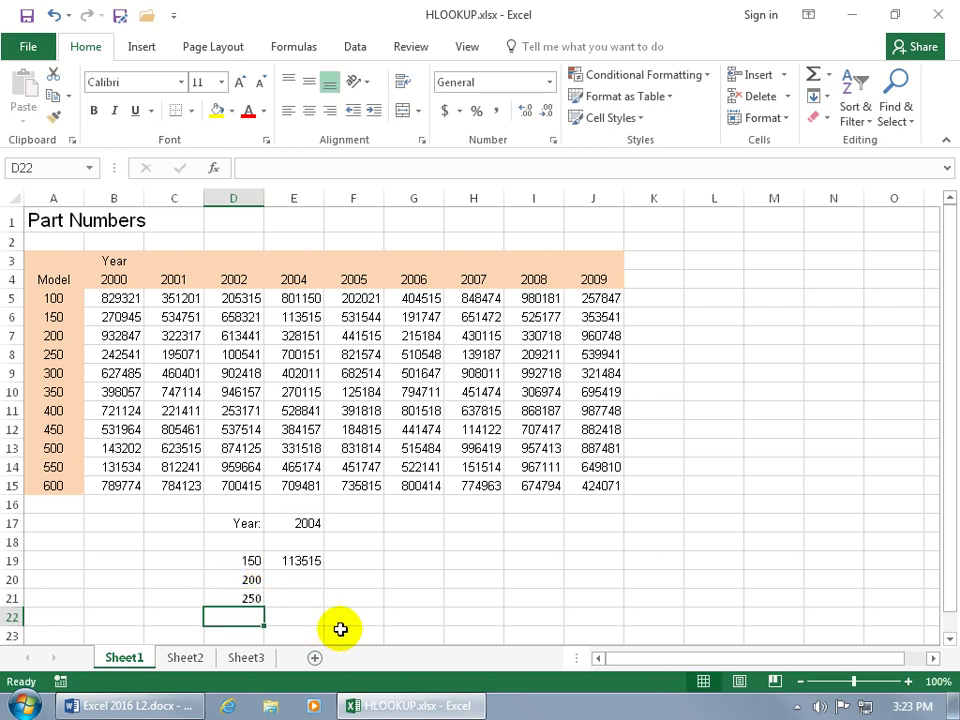
Step: Fill the E19 lookup formula down to E21, giving #N/A and 353541
{"action": "left_click", "coordinate": [310, 562]}
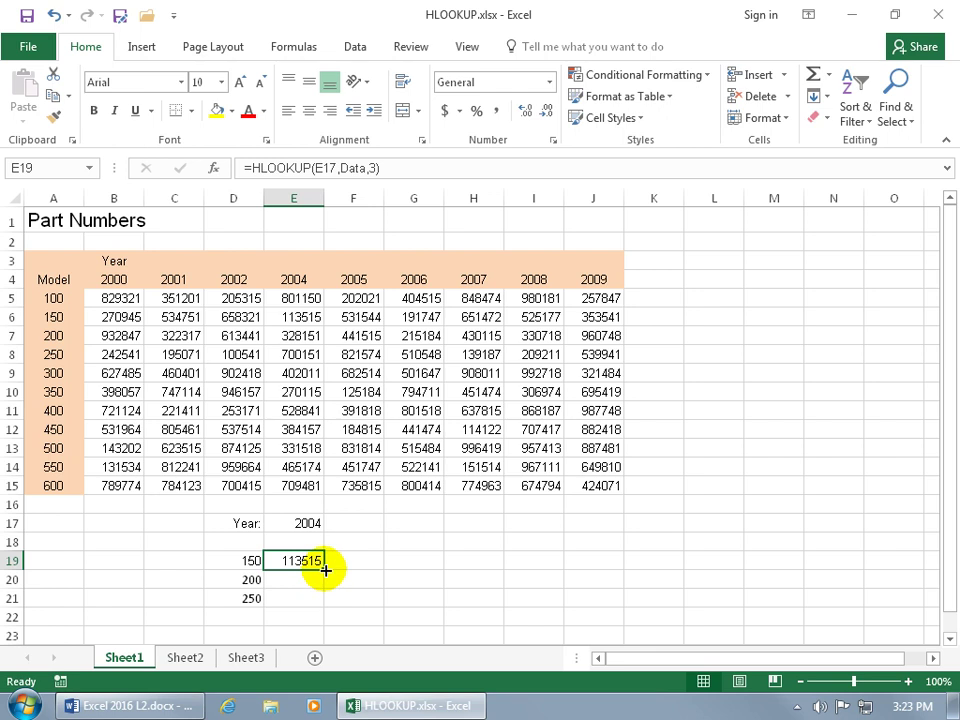
{"action": "left_click_drag", "start_coordinate": [325, 570], "coordinate": [327, 600]}
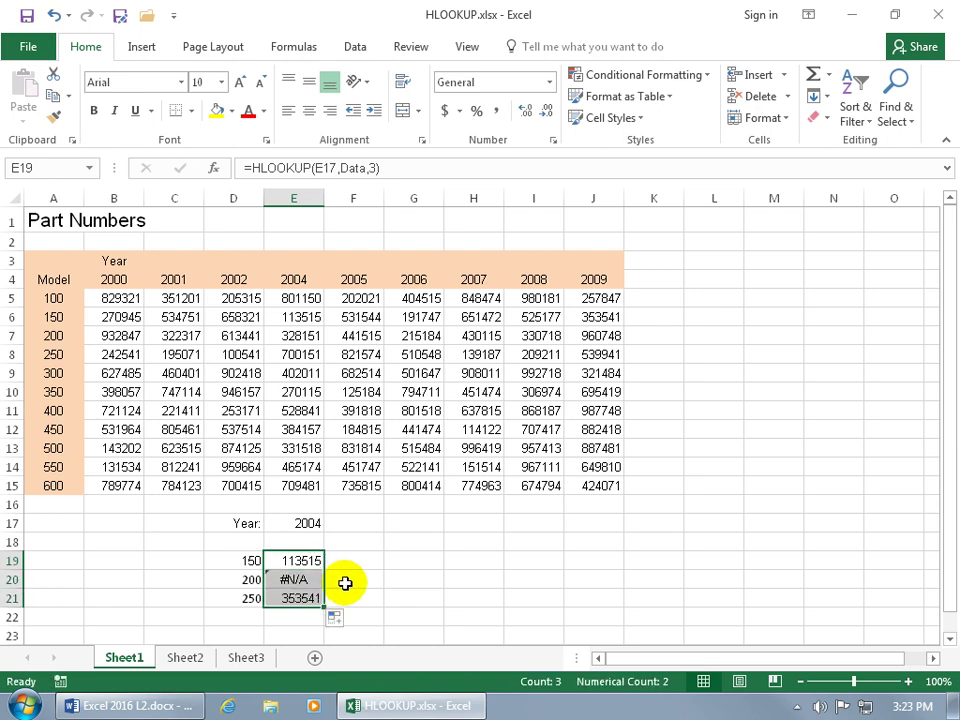
{"action": "left_click", "coordinate": [312, 563]}
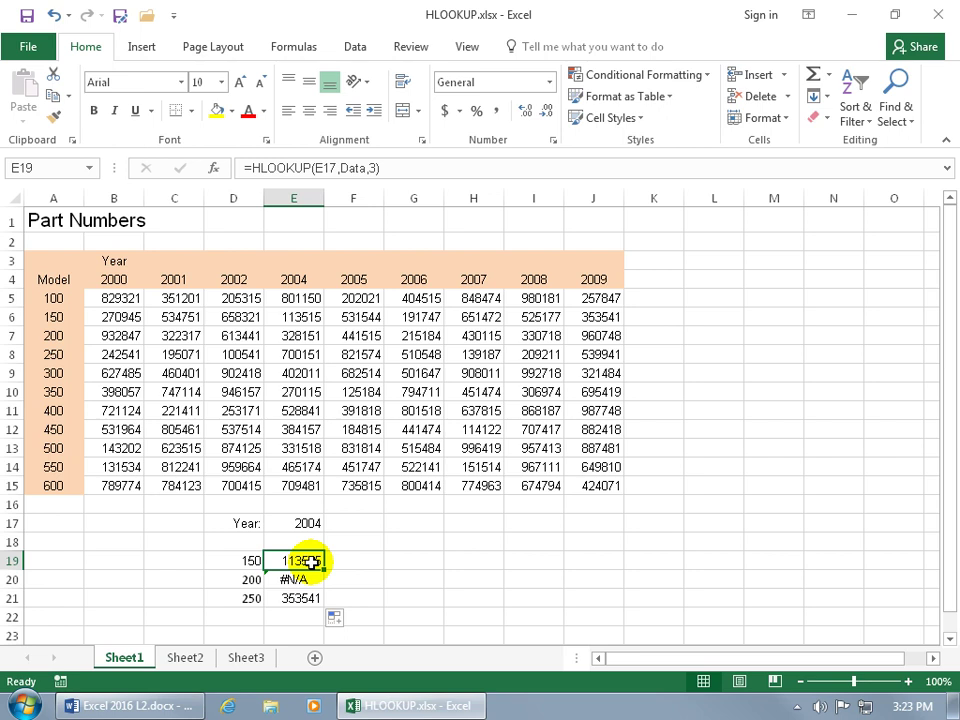
{"action": "double_click", "coordinate": [306, 582]}
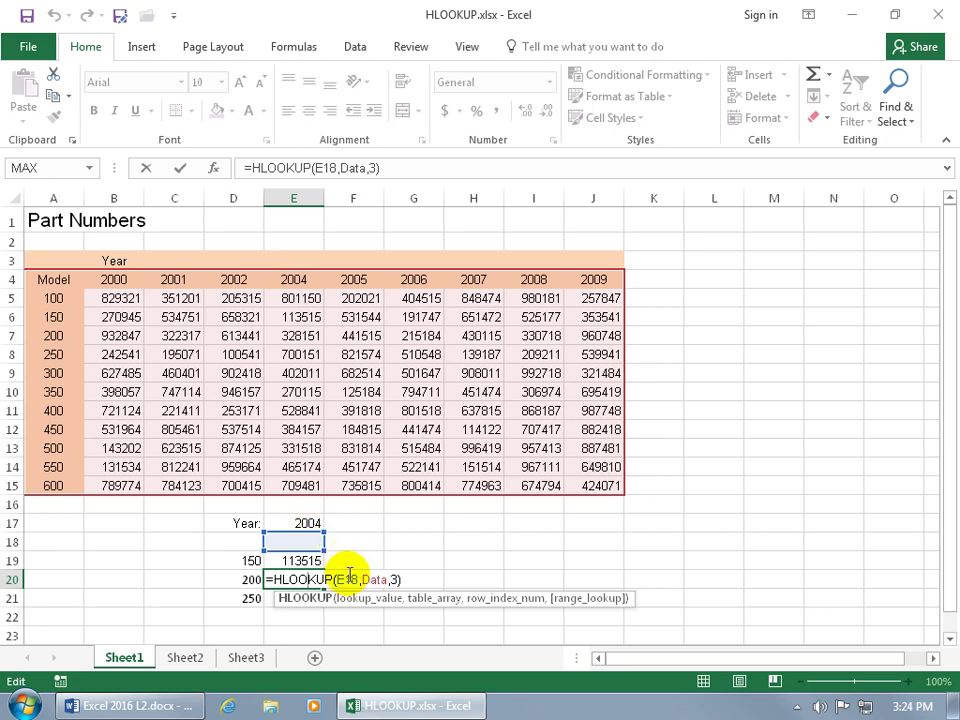
{"action": "key", "text": "ctrl+Return"}
{"action": "double_click", "coordinate": [324, 589]}
{"action": "left_click", "coordinate": [312, 598]}
{"action": "double_click", "coordinate": [312, 598]}
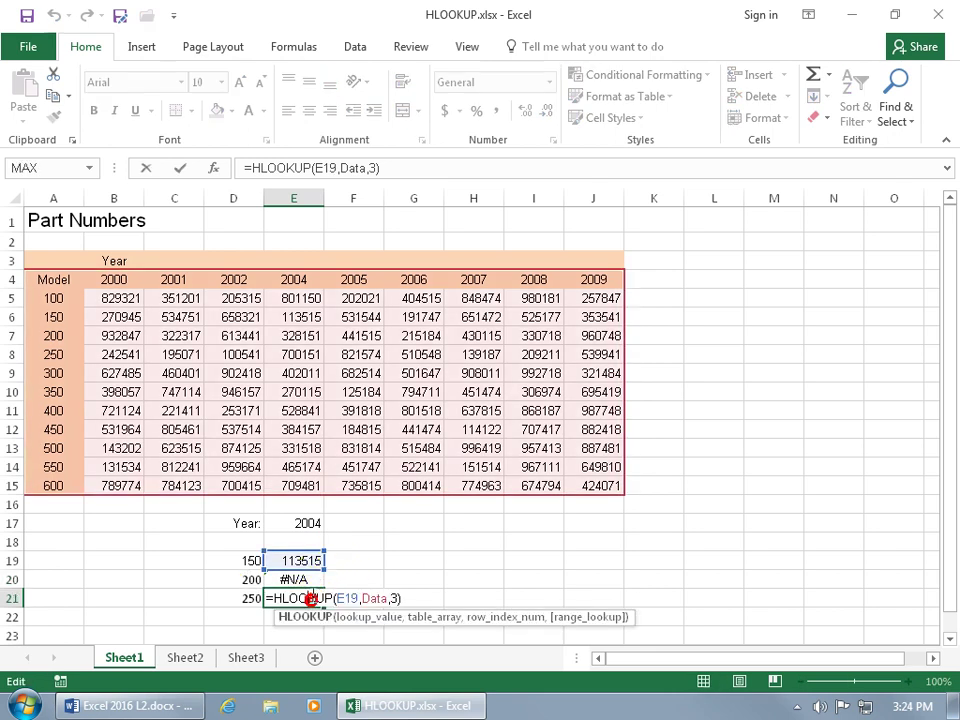
{"action": "key", "text": "Escape"}
{"action": "double_click", "coordinate": [305, 560]}
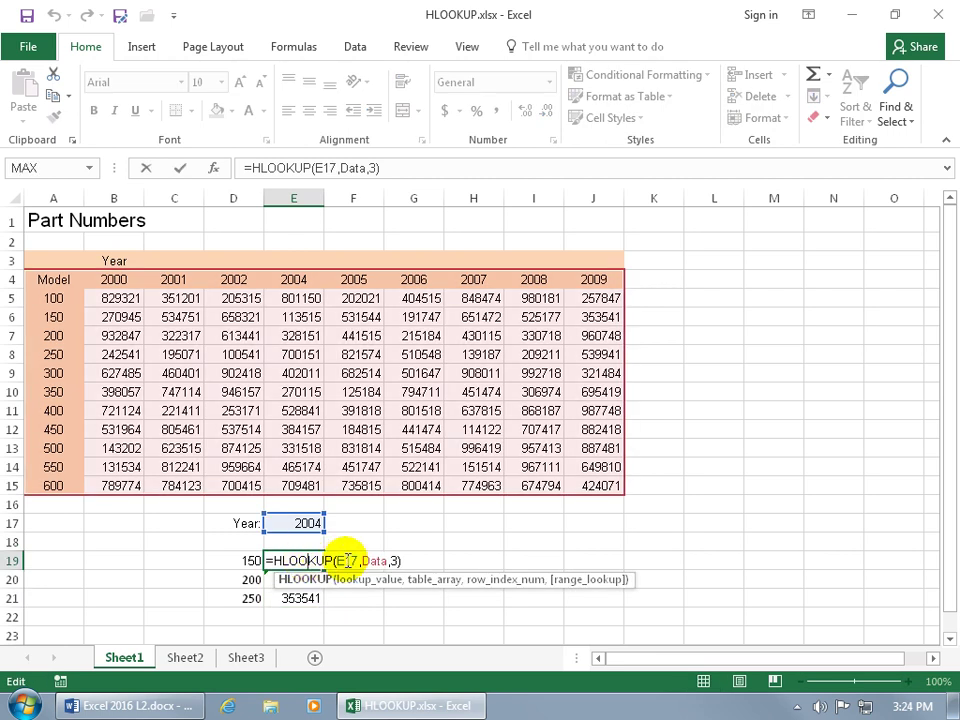
Step: Lock the year row in E19's formula as =HLOOKUP(E$17,Data,3), still returning 113515
{"action": "left_click", "coordinate": [345, 560]}
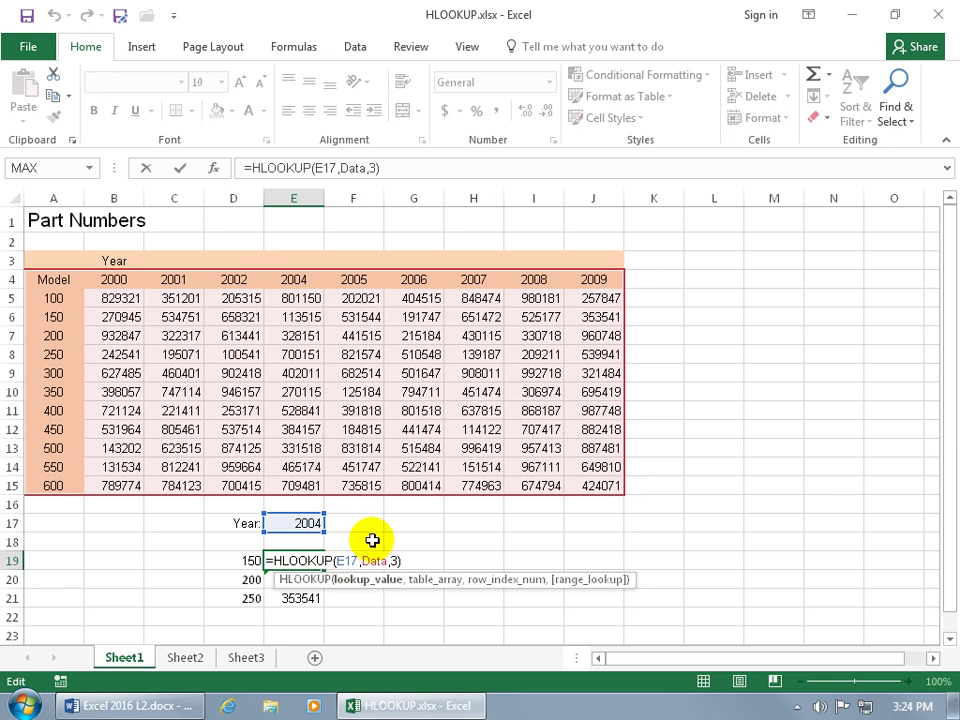
{"action": "type", "text": "$"}
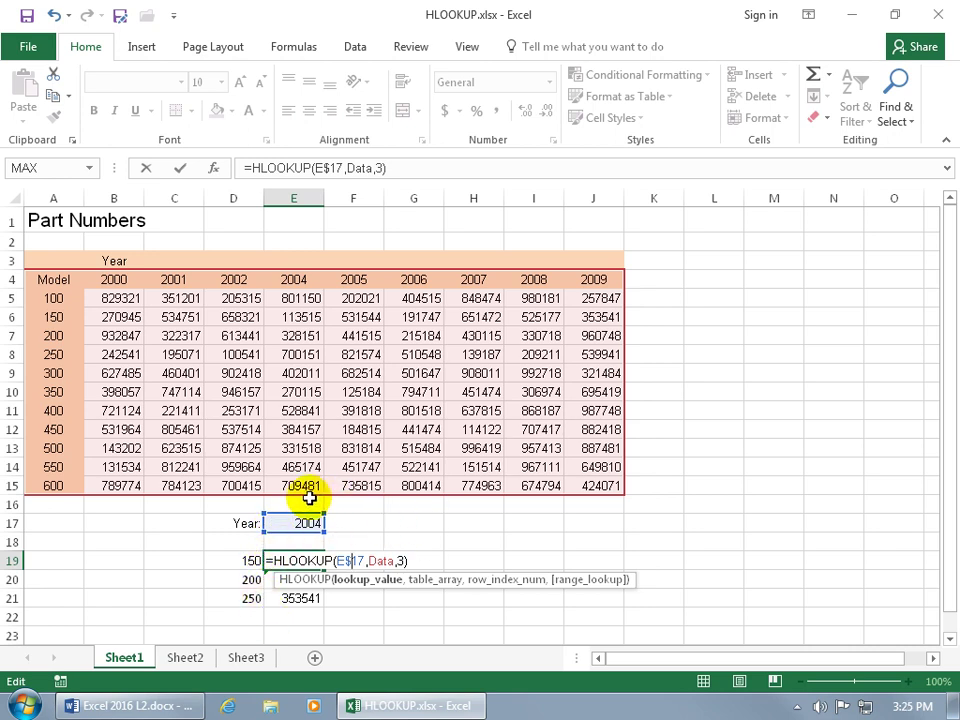
{"action": "left_click", "coordinate": [317, 560]}
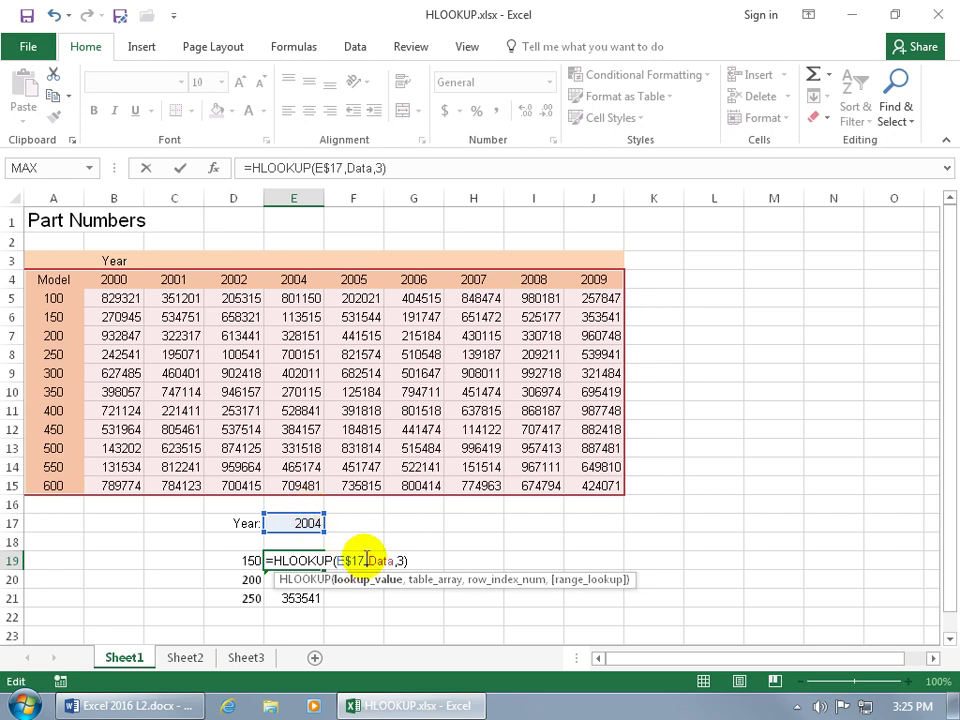
{"action": "key", "text": "Return"}
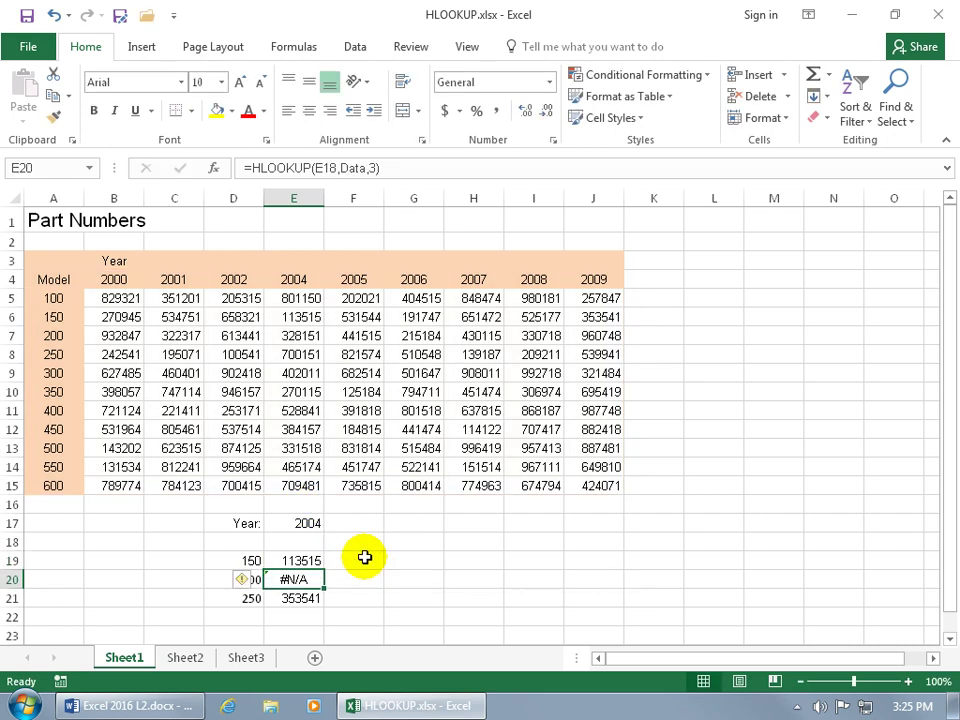
{"action": "left_click", "coordinate": [303, 560]}
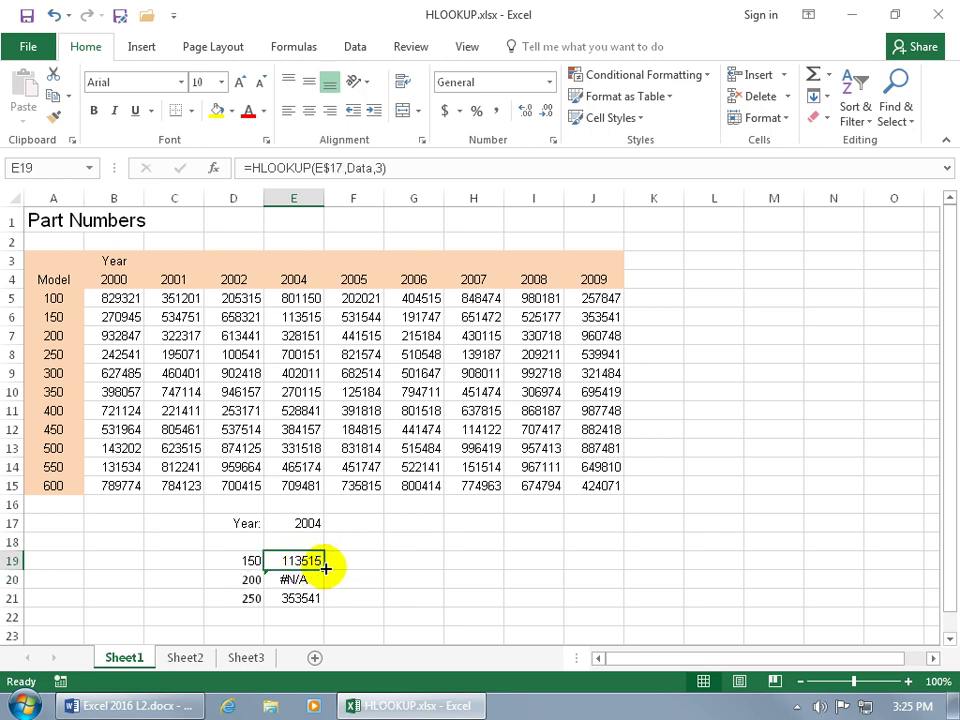
Step: Fill E19's formula down to E21 and set E20's row index to 4, returning 328151
{"action": "left_click_drag", "start_coordinate": [325, 568], "coordinate": [326, 596]}
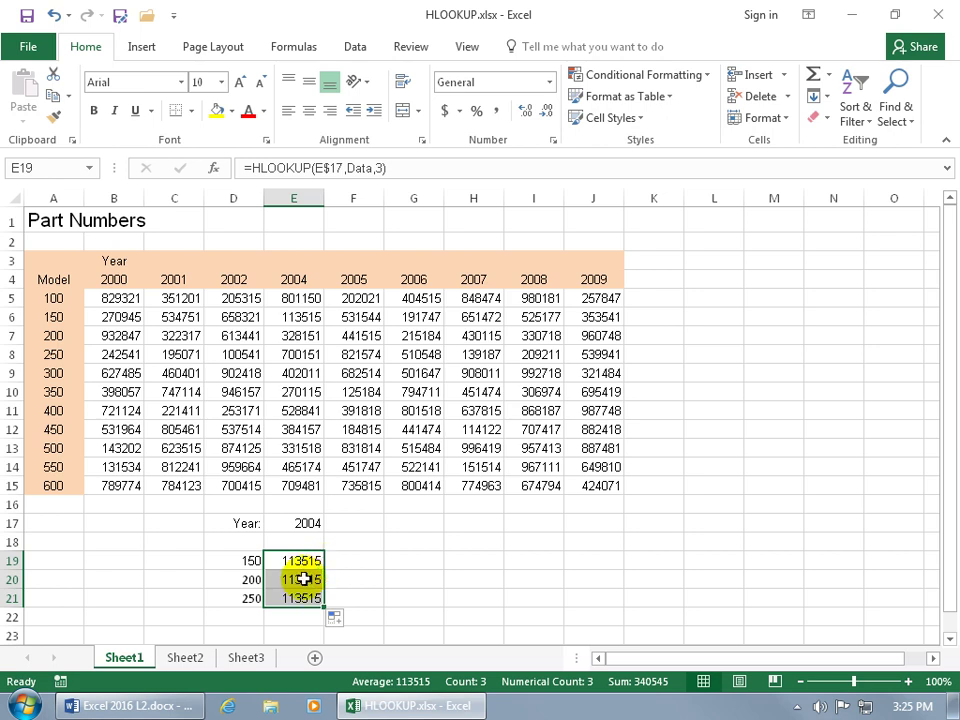
{"action": "left_click", "coordinate": [295, 560]}
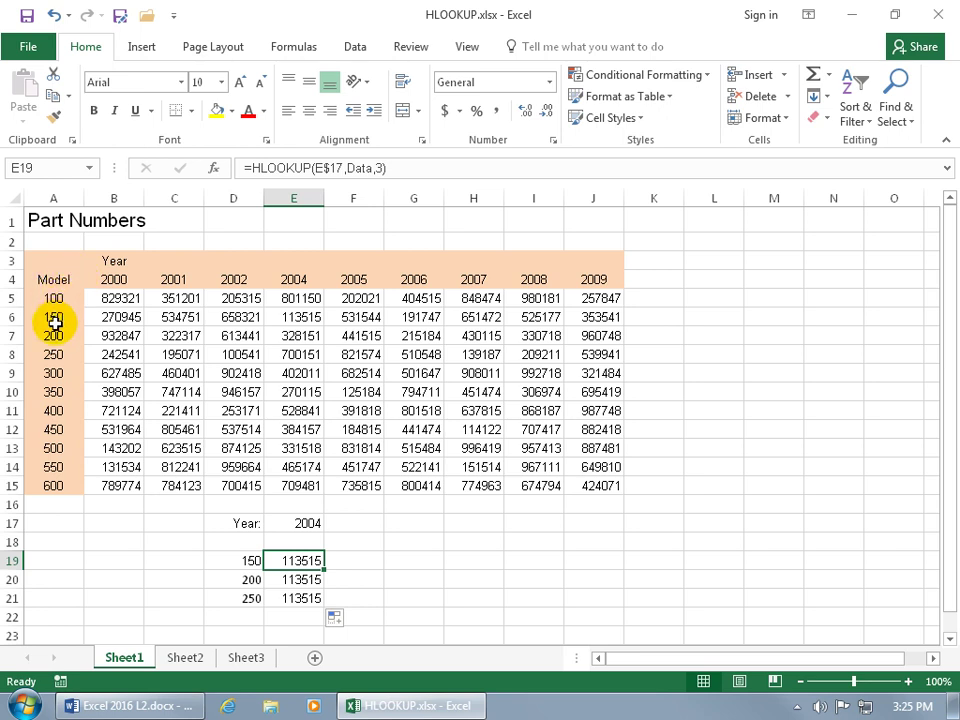
{"action": "double_click", "coordinate": [293, 580]}
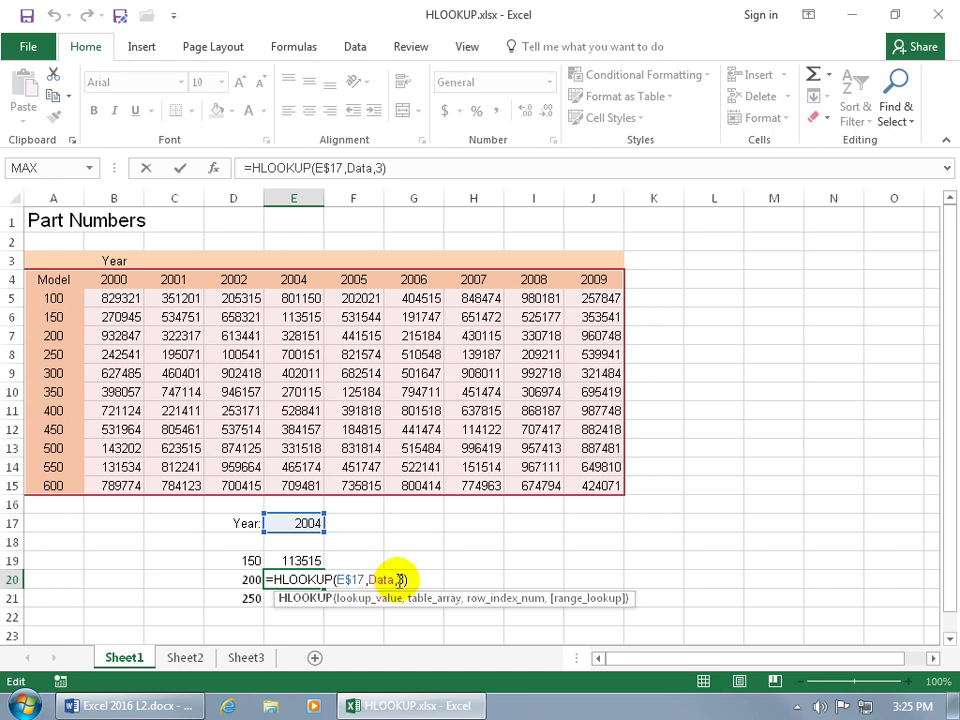
{"action": "double_click", "coordinate": [398, 580]}
{"action": "type", "text": "4"}
{"action": "key", "text": "Return"}
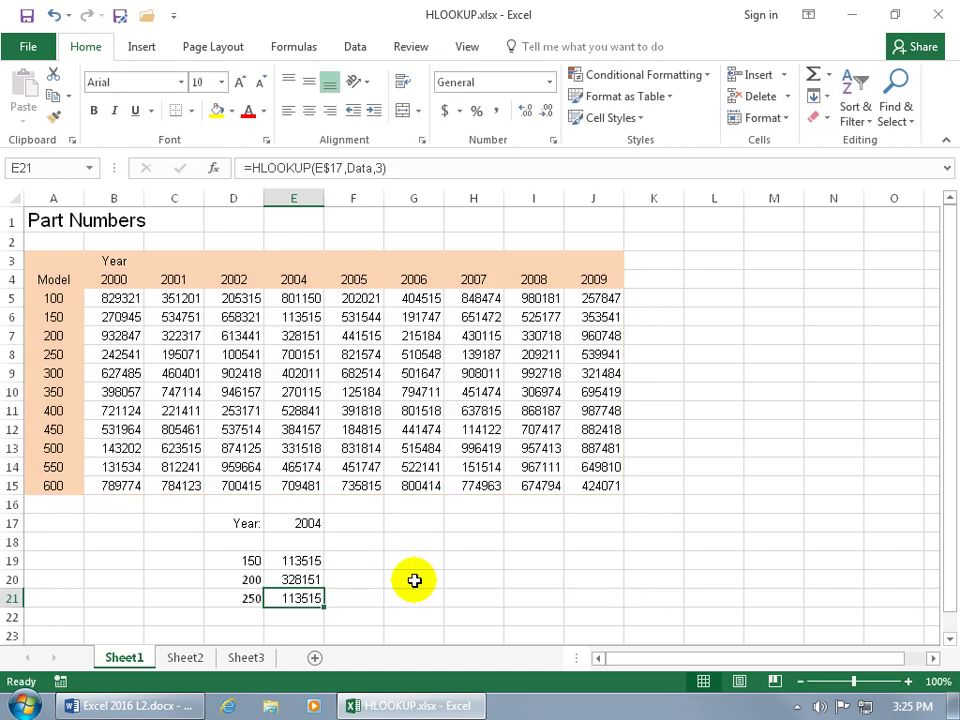
Step: Set E21's row index to 5 so model 250 returns 700151
{"action": "double_click", "coordinate": [300, 598]}
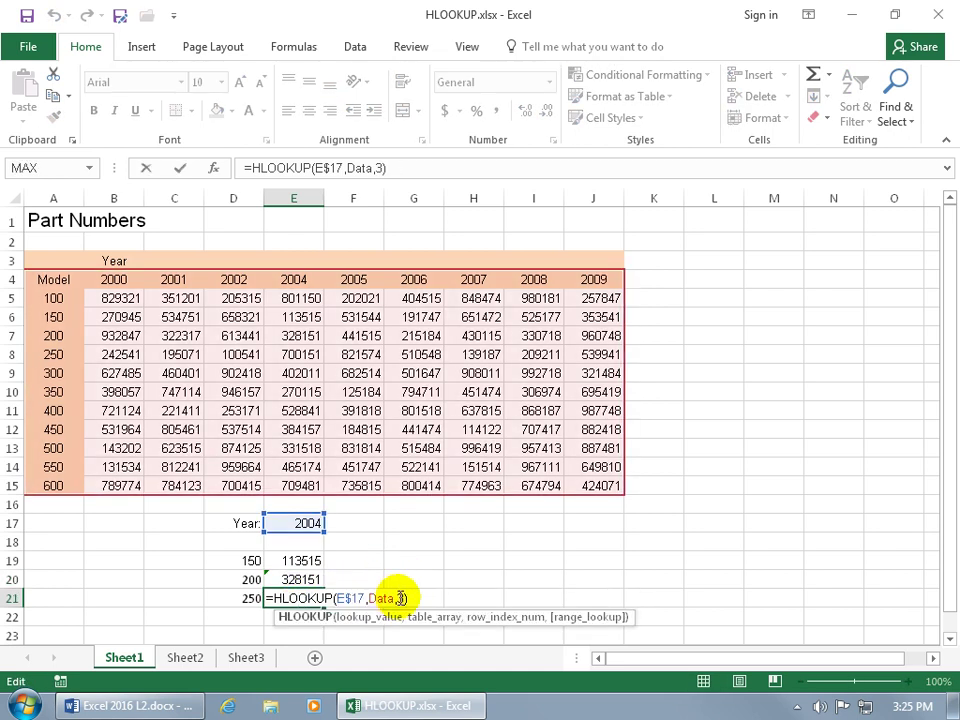
{"action": "double_click", "coordinate": [398, 598]}
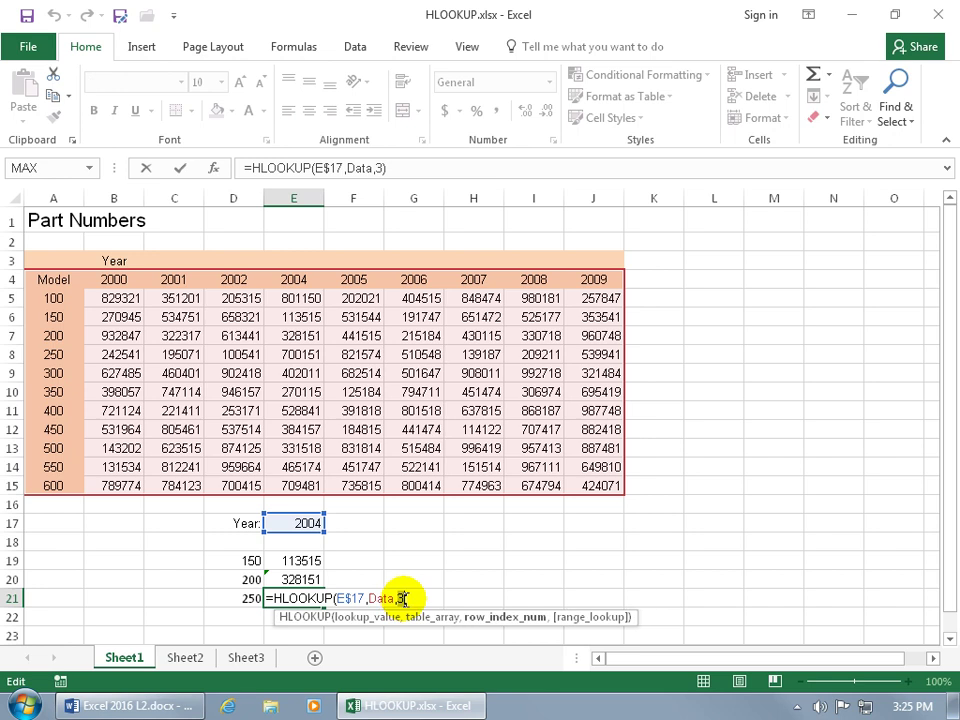
{"action": "type", "text": "5"}
{"action": "key", "text": "Return"}
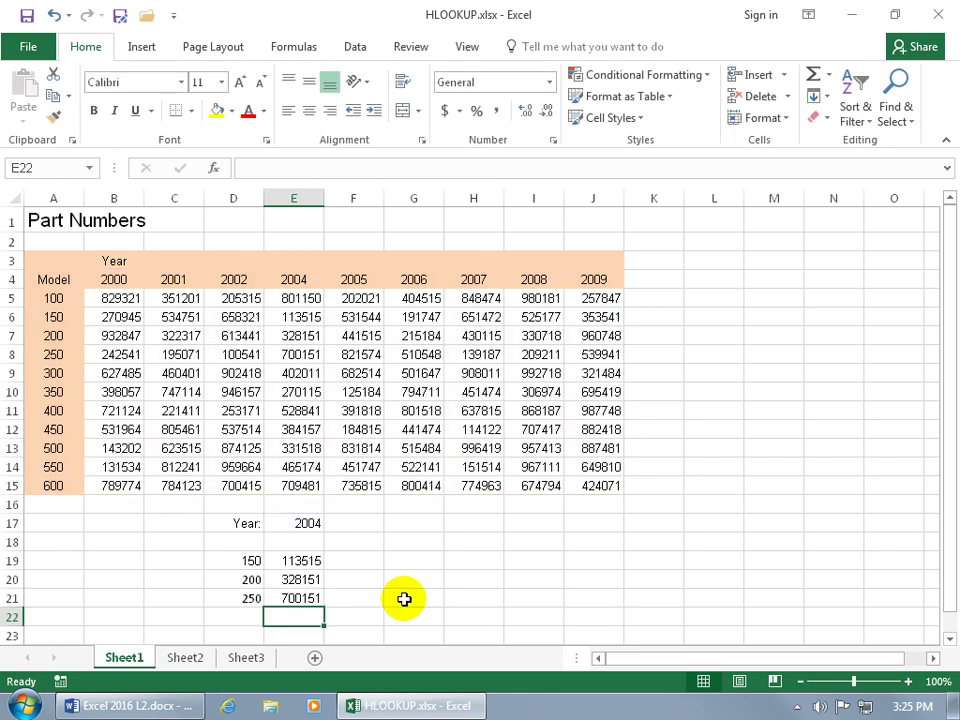
Step: Check the year in E17 and the part numbers for models 150, 200 and 250 in E6:E8
{"action": "left_click", "coordinate": [309, 524]}
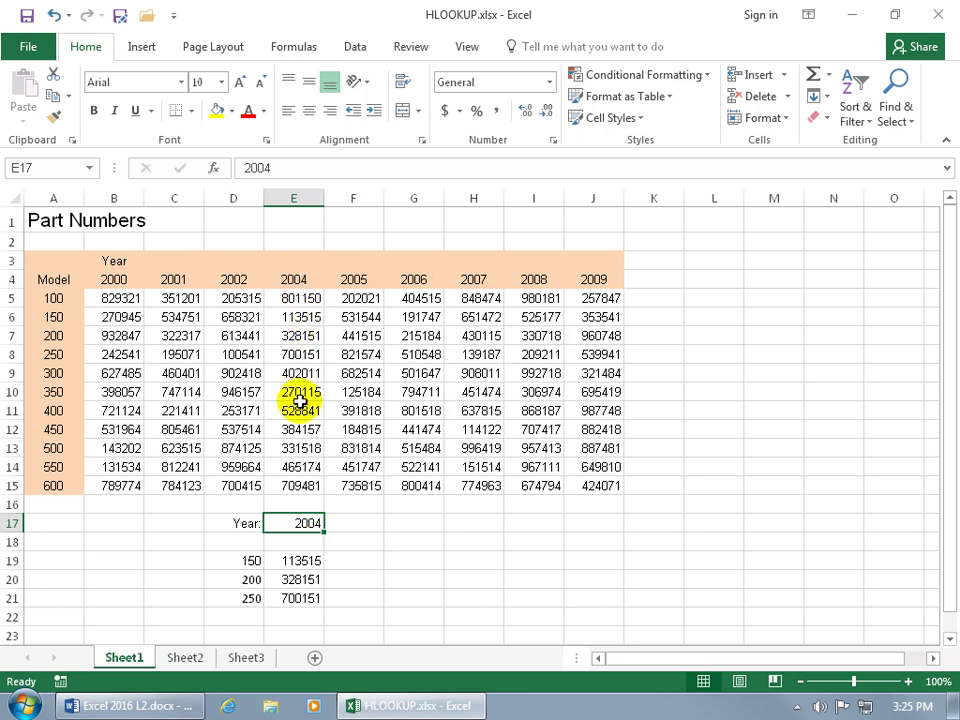
{"action": "left_click", "coordinate": [301, 317]}
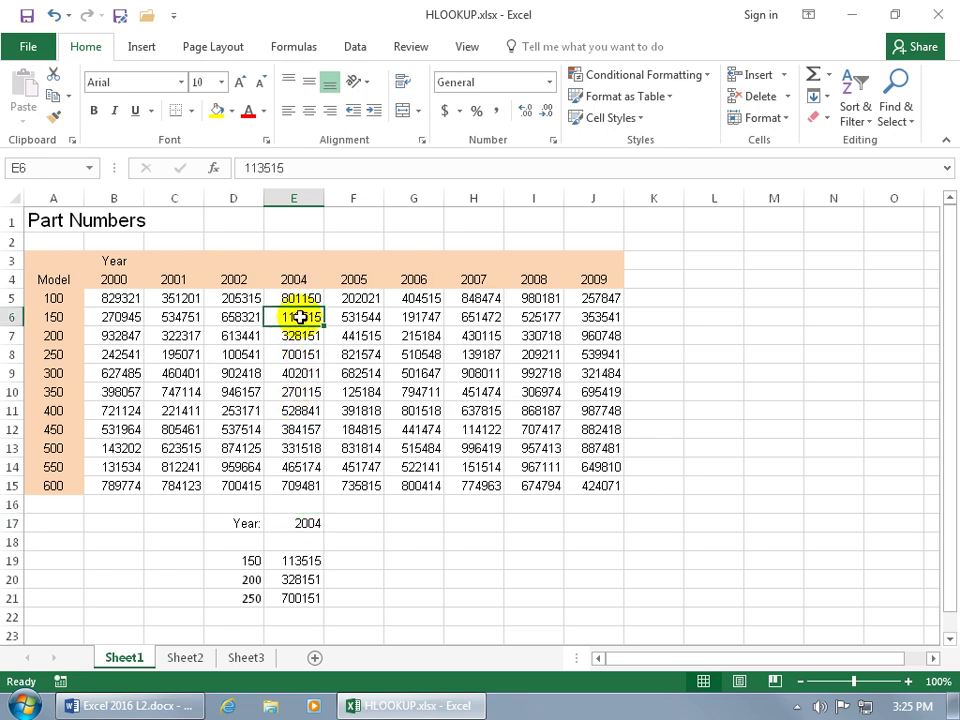
{"action": "left_click", "coordinate": [300, 335]}
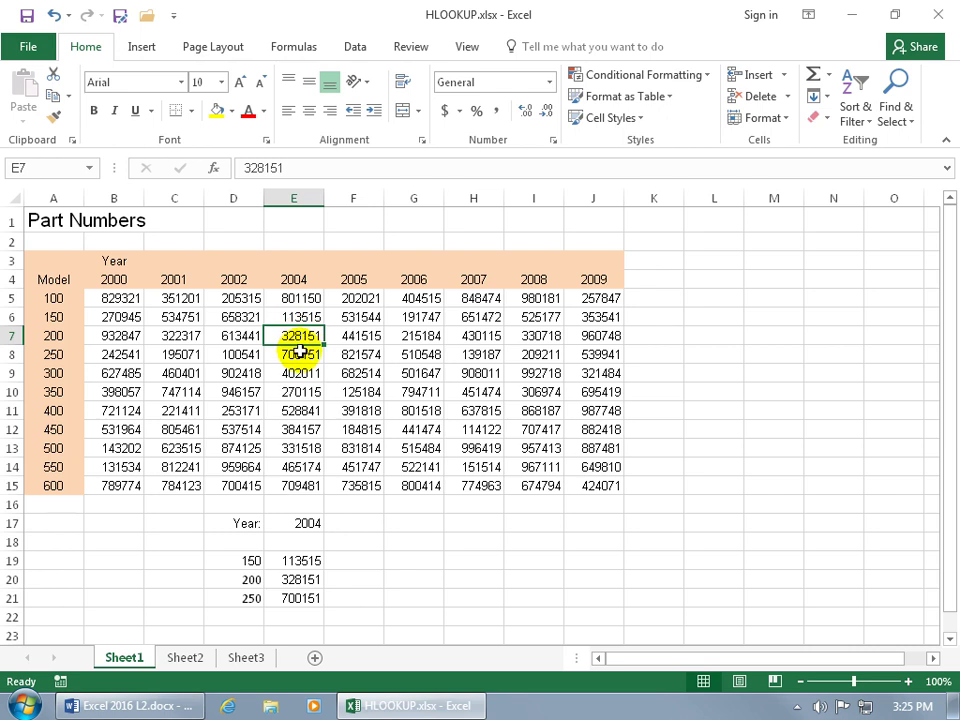
{"action": "left_click", "coordinate": [298, 354]}
Step: Enter the new year in E17 so the lookups return 531544, 441515 and 821574
{"action": "left_click", "coordinate": [304, 522]}
{"action": "type", "text": "2006"}
{"action": "key", "text": "Return"}
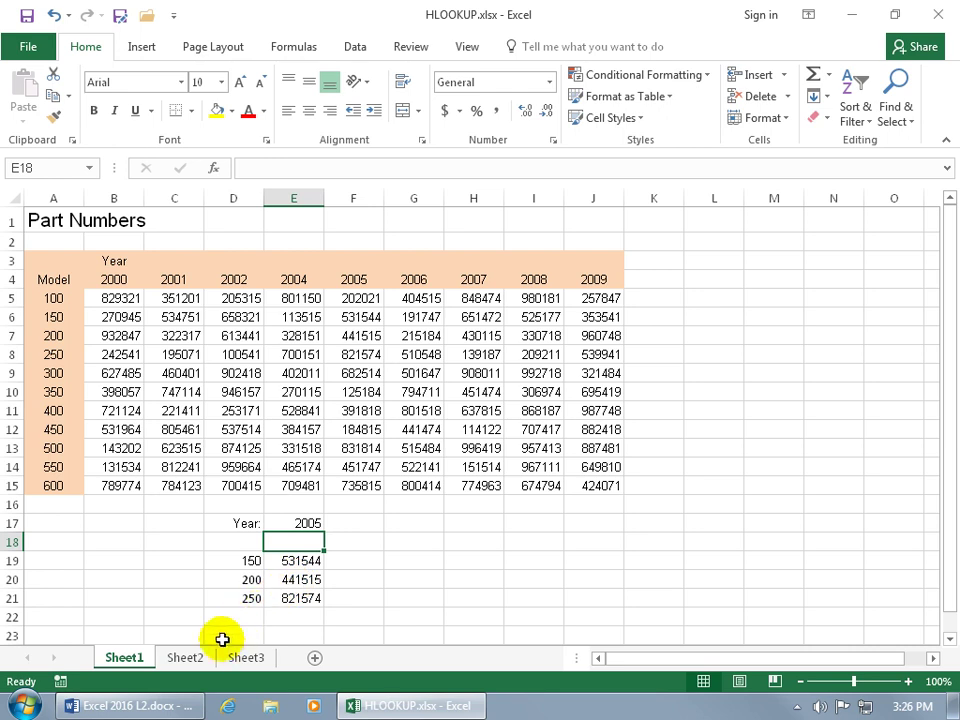
{"action": "double_click", "coordinate": [302, 561]}
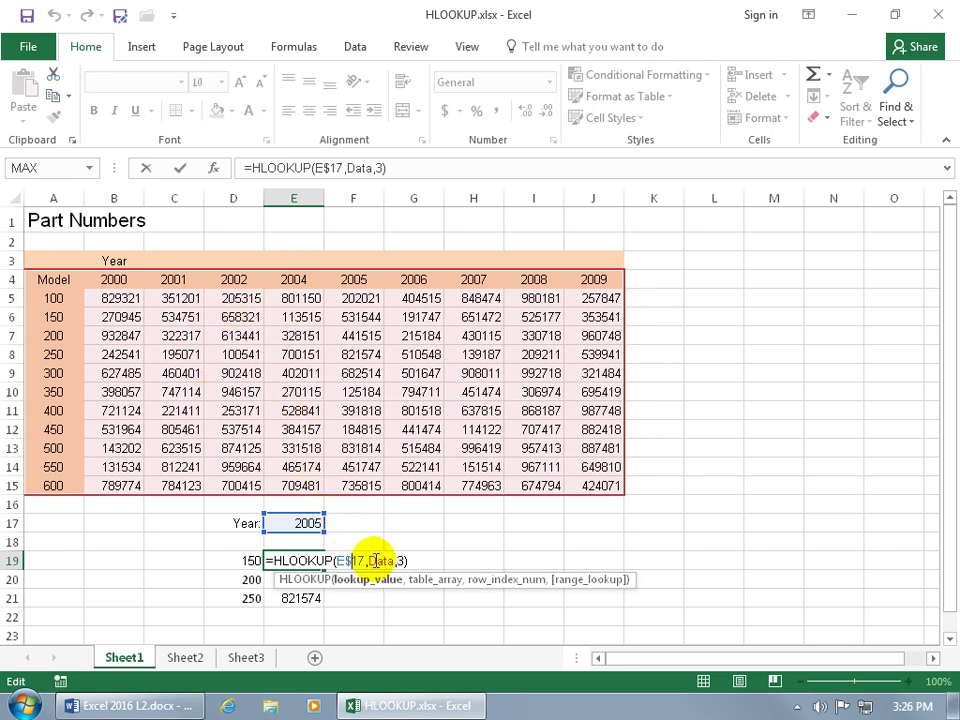
{"action": "left_click", "coordinate": [377, 560]}
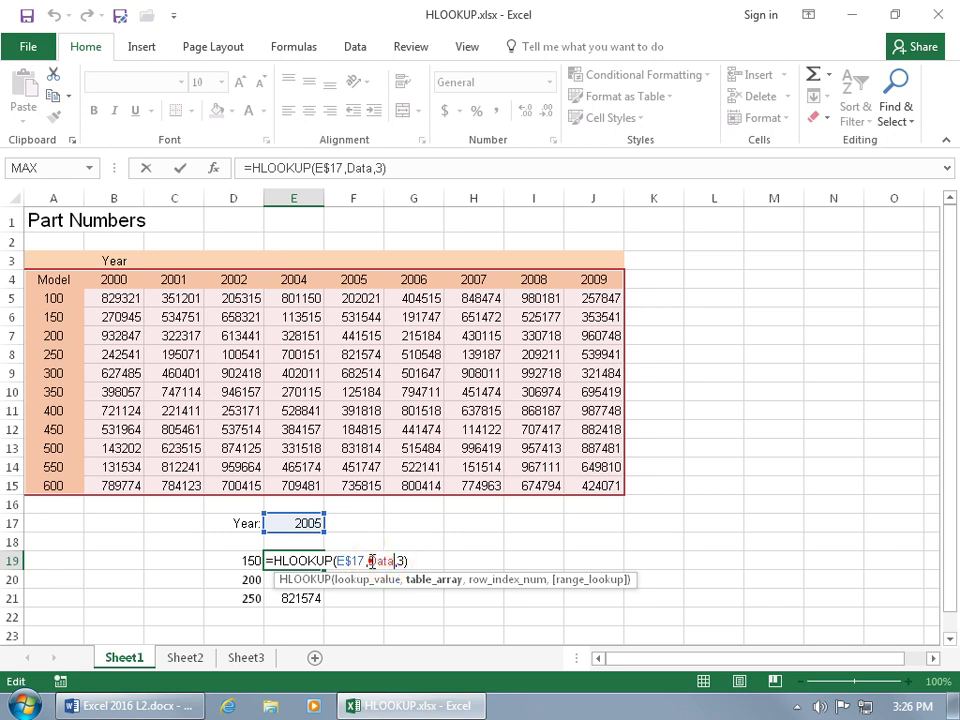
{"action": "double_click", "coordinate": [390, 560]}
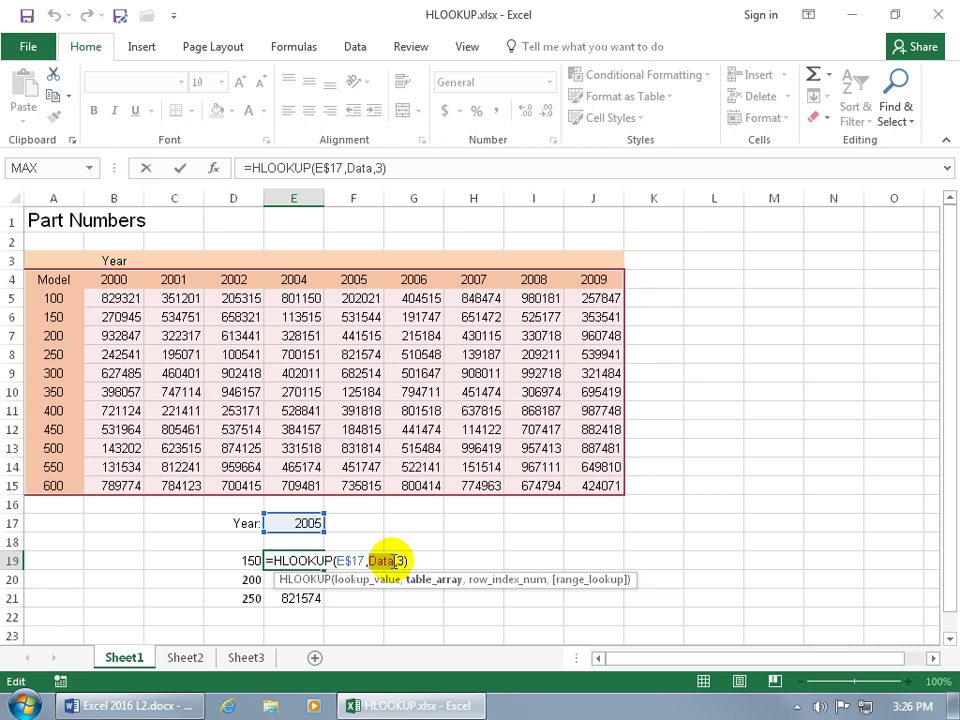
{"action": "type", "text": "sheet!"}
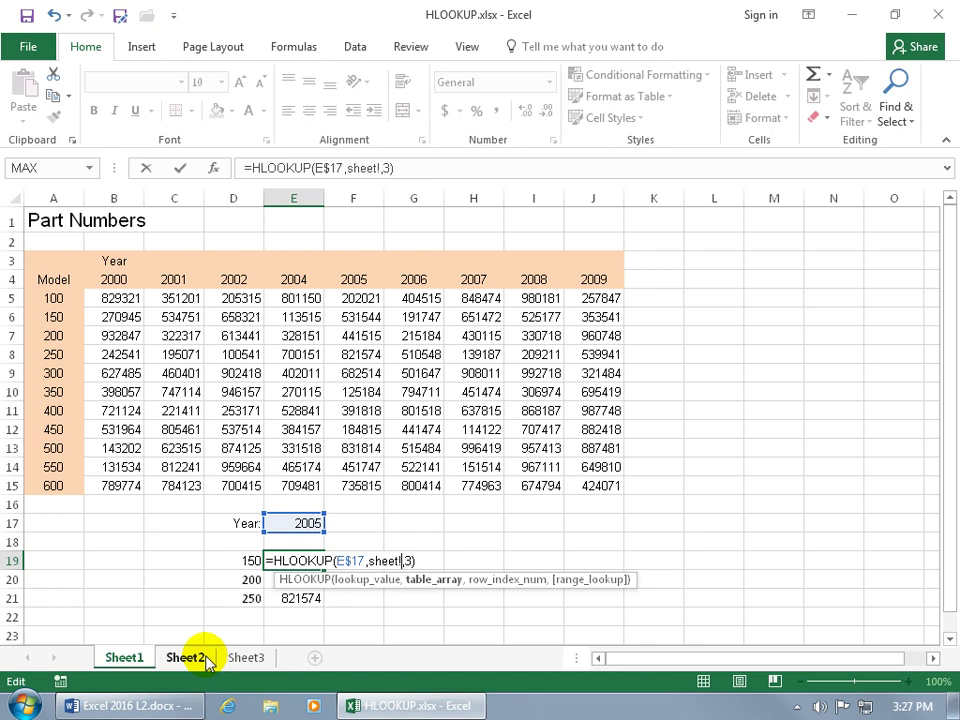
{"action": "type", "text": "a"}
{"action": "type", "text": "5:"}
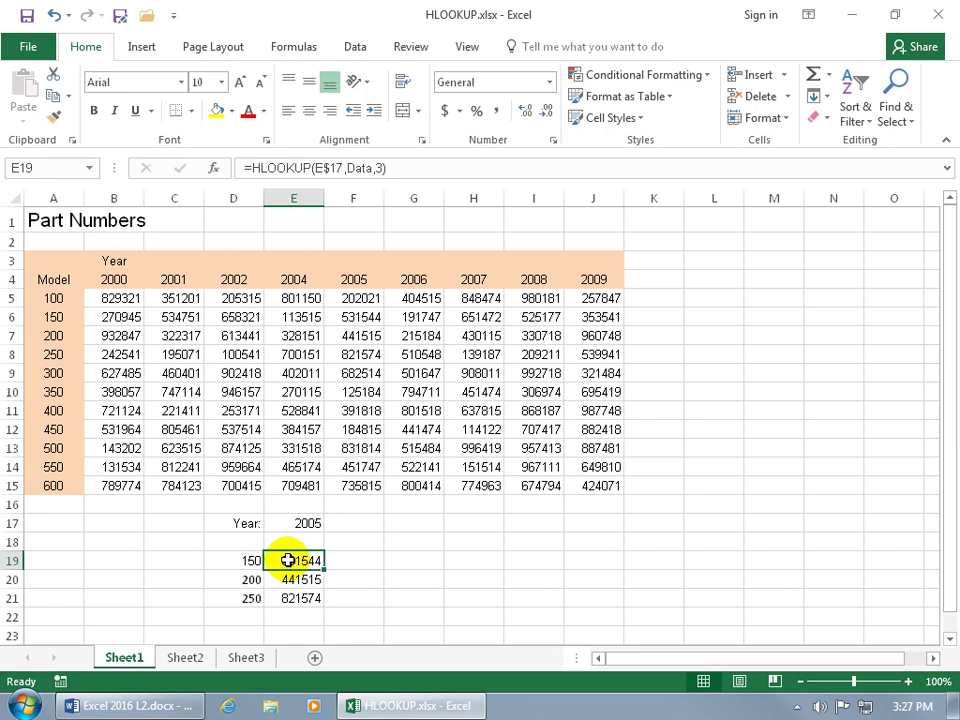
{"action": "left_click", "coordinate": [214, 169]}
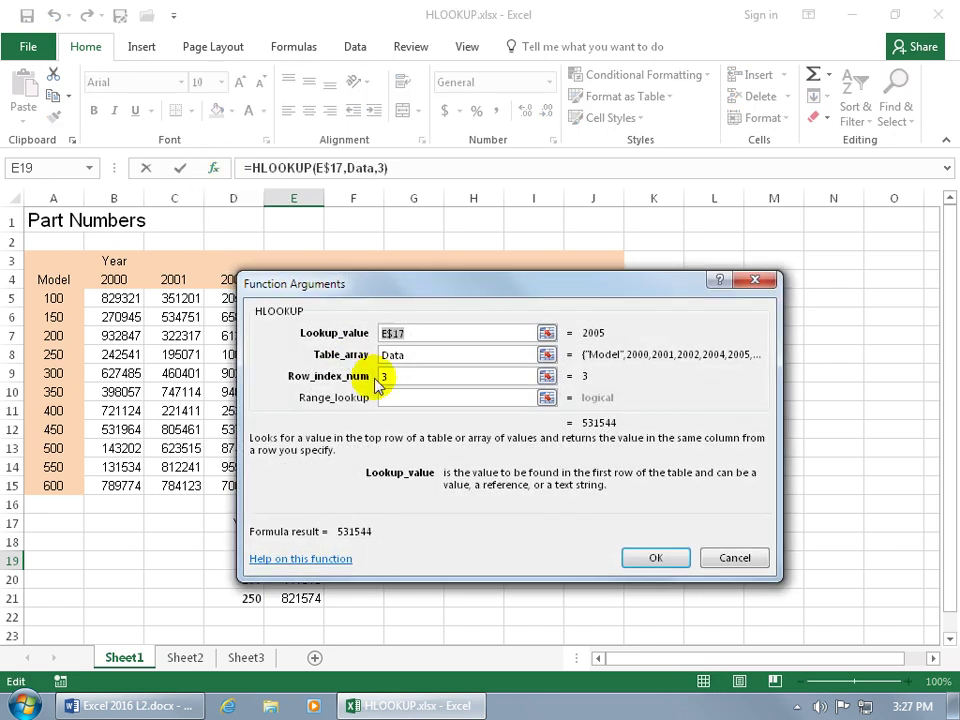
{"action": "left_click", "coordinate": [428, 356]}
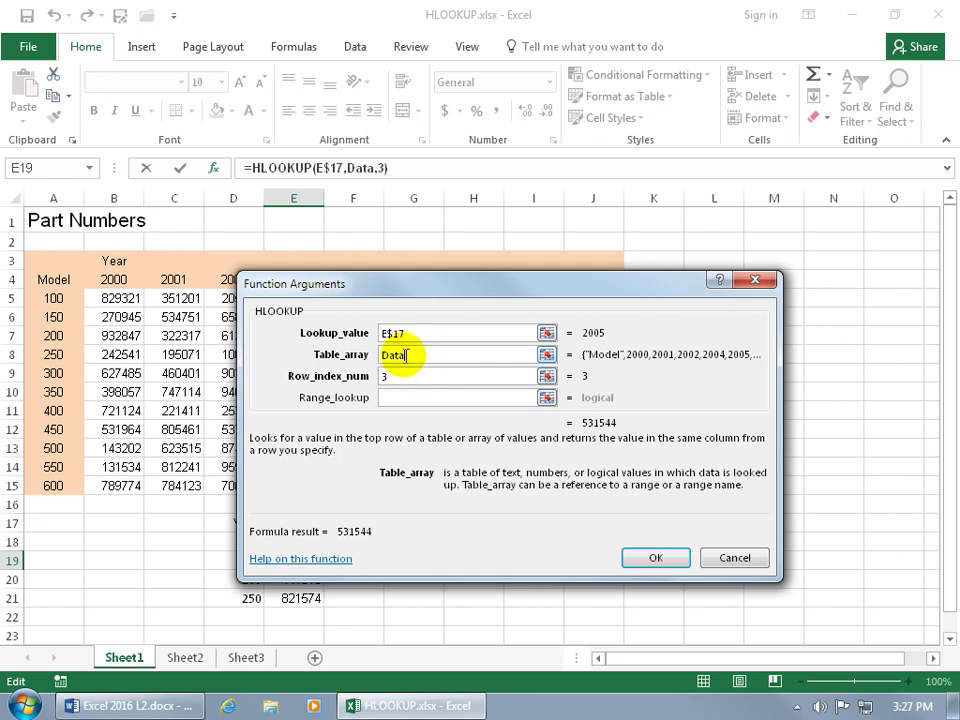
{"action": "left_click", "coordinate": [546, 356]}
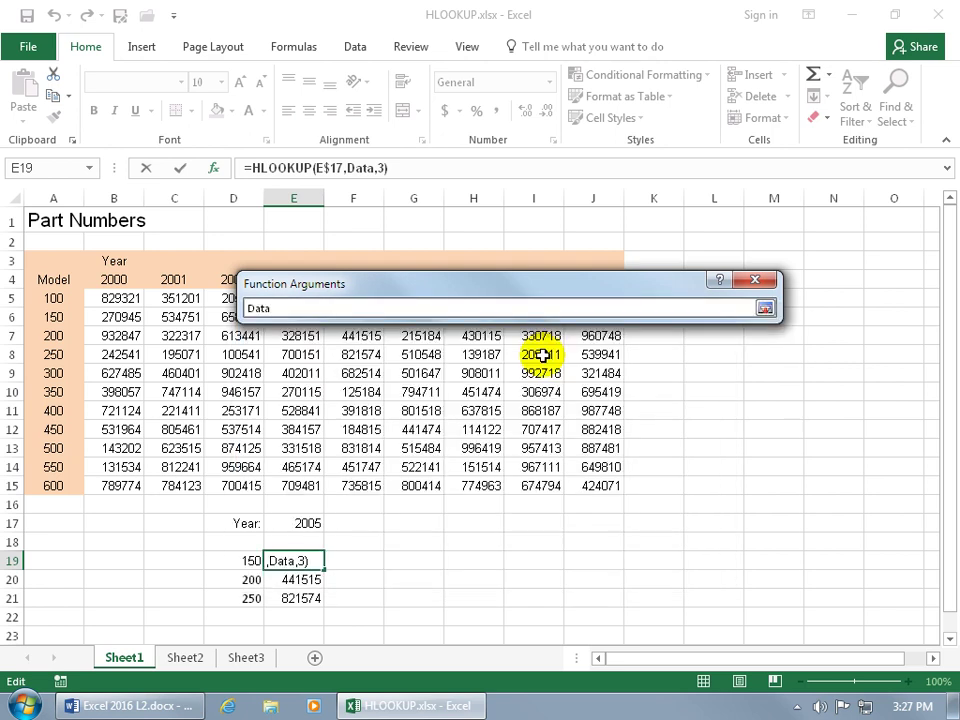
{"action": "left_click", "coordinate": [189, 657]}
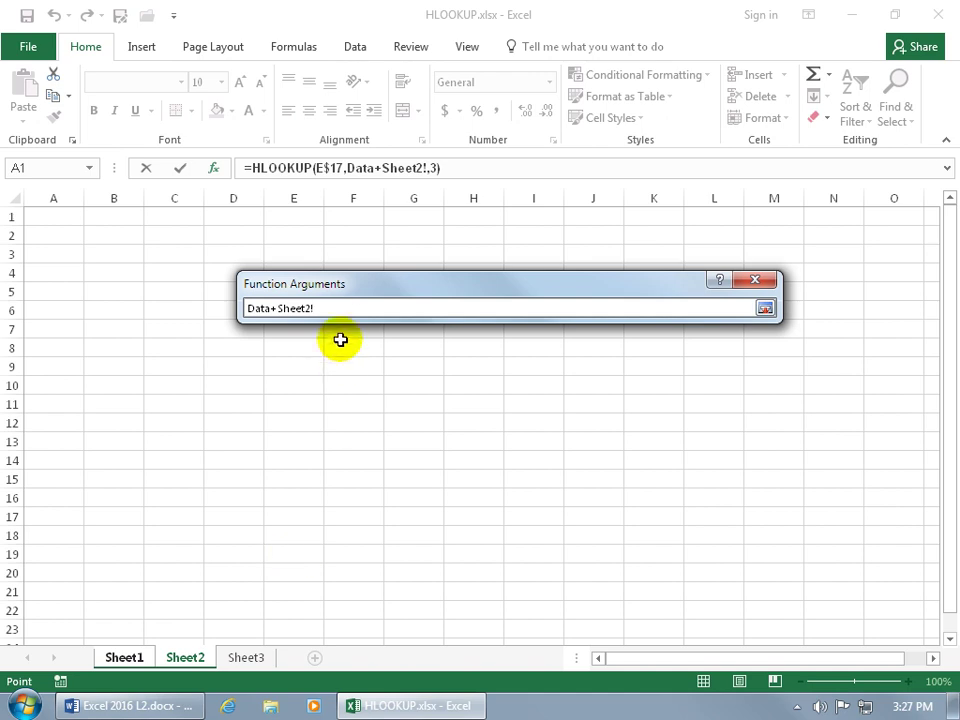
{"action": "key", "text": "BackSpace"}
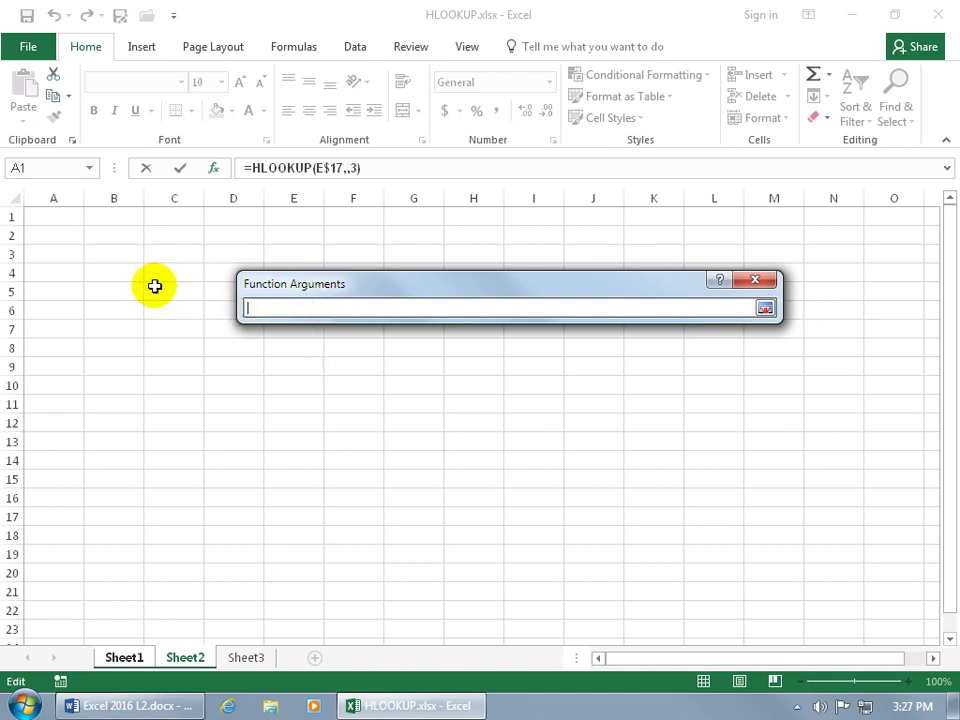
{"action": "left_click_drag", "start_coordinate": [155, 275], "coordinate": [469, 422]}
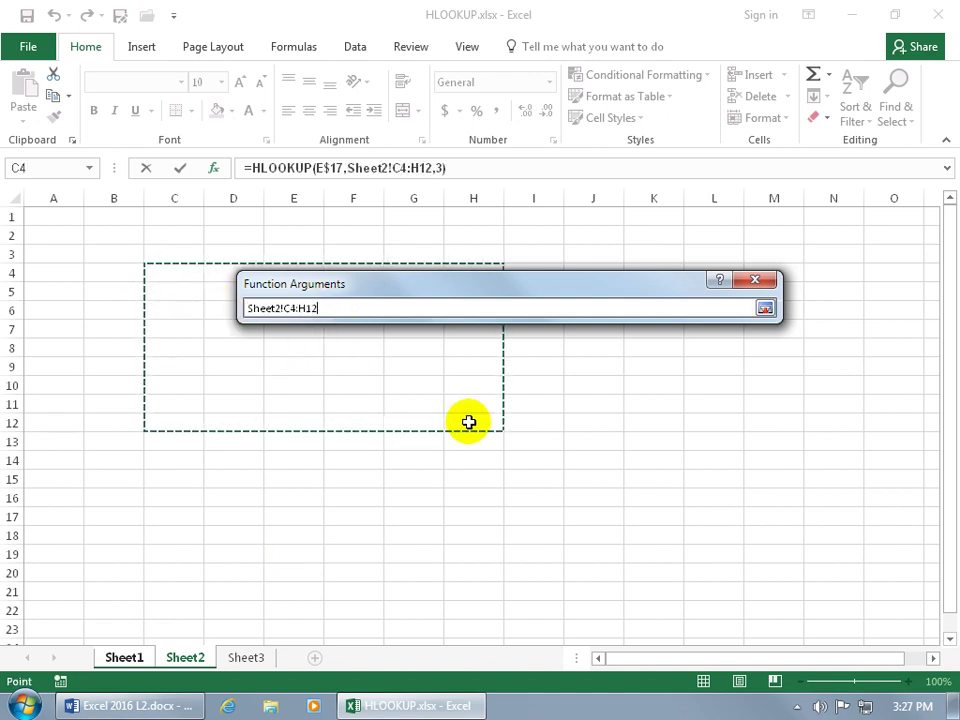
{"action": "key", "text": "Return"}
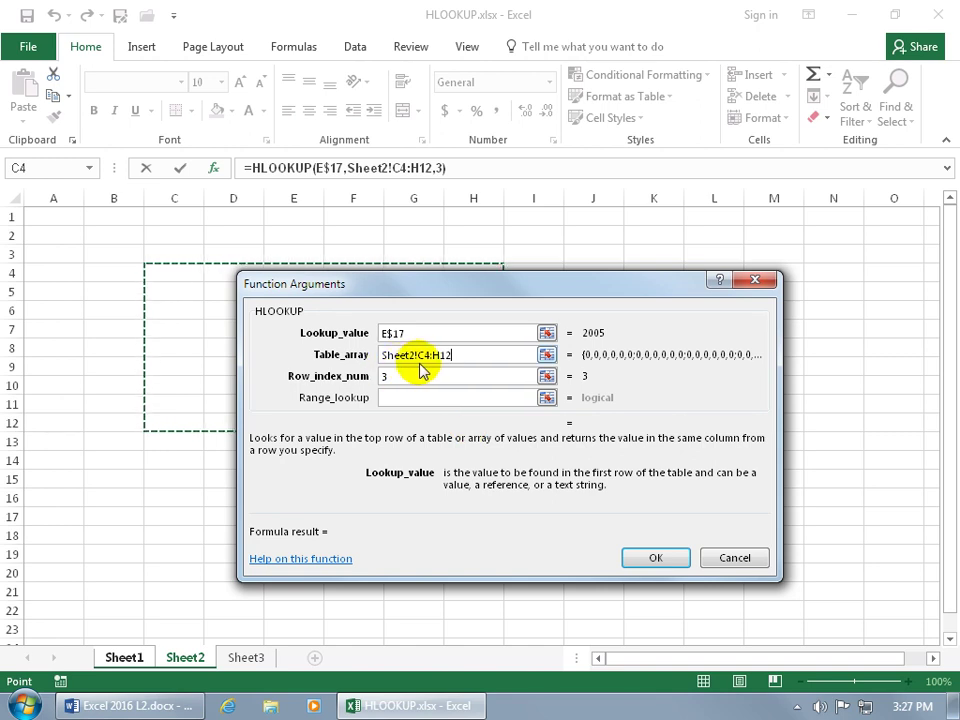
{"action": "left_click", "coordinate": [650, 557]}
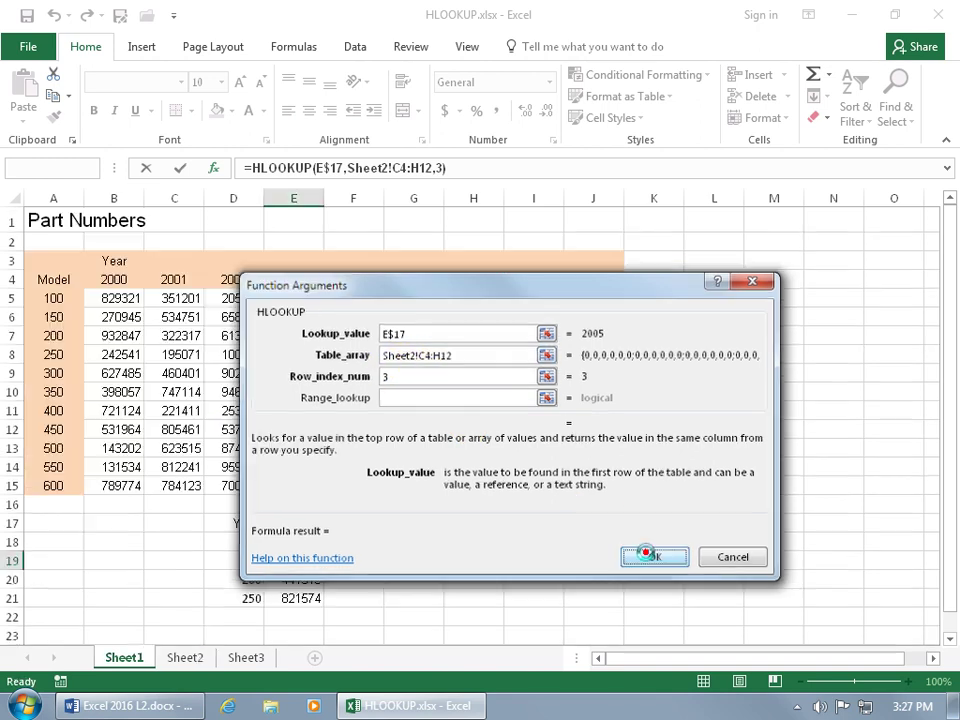